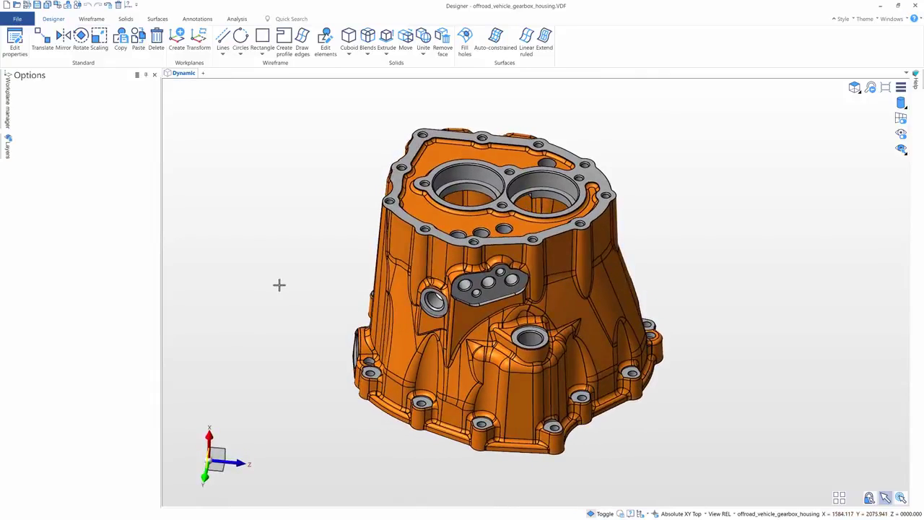
pyautogui.click(93, 19)
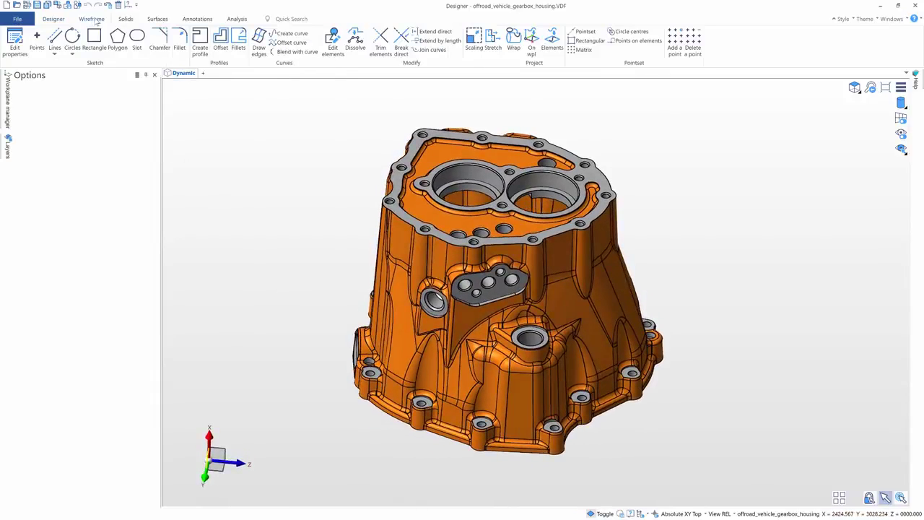
pyautogui.click(126, 20)
pyautogui.click(159, 19)
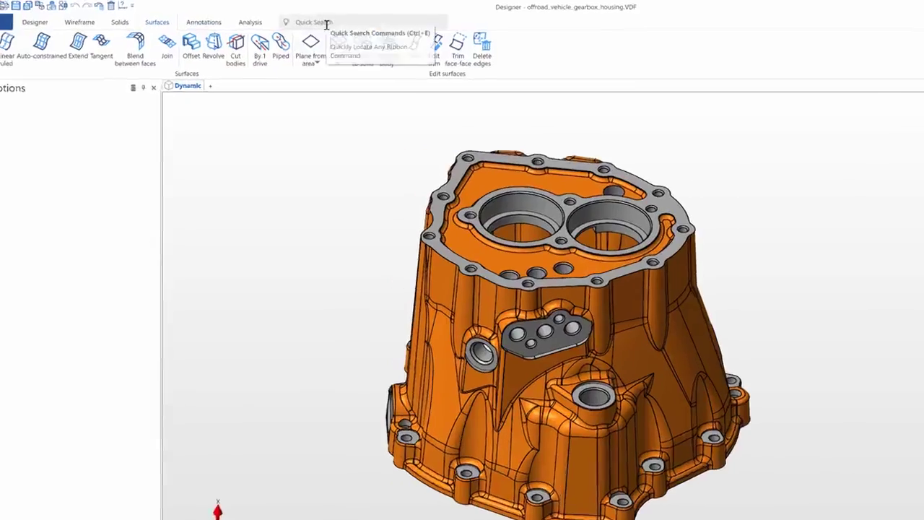
# Search the commands for "shell", start Offset/Hollow Bodies and read its help page, then leave the command
pyautogui.click(300, 20)
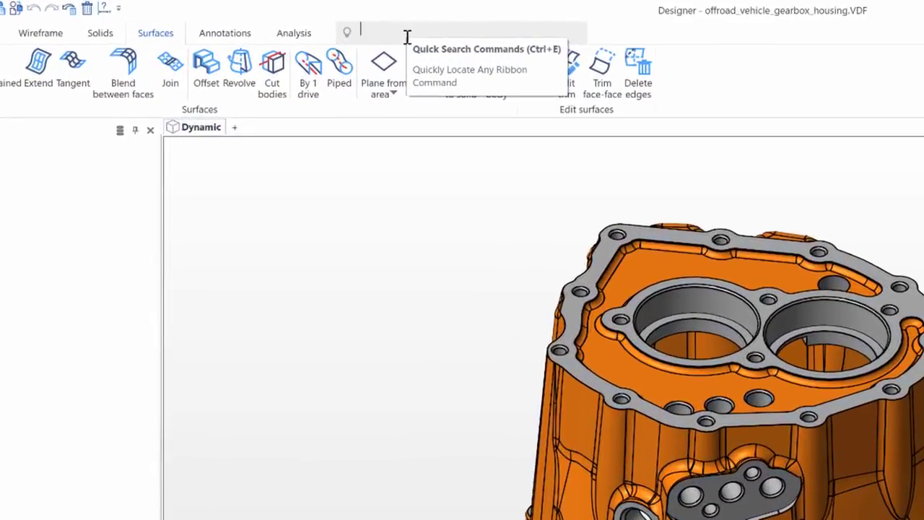
pyautogui.write('shell')
pyautogui.press('Return')
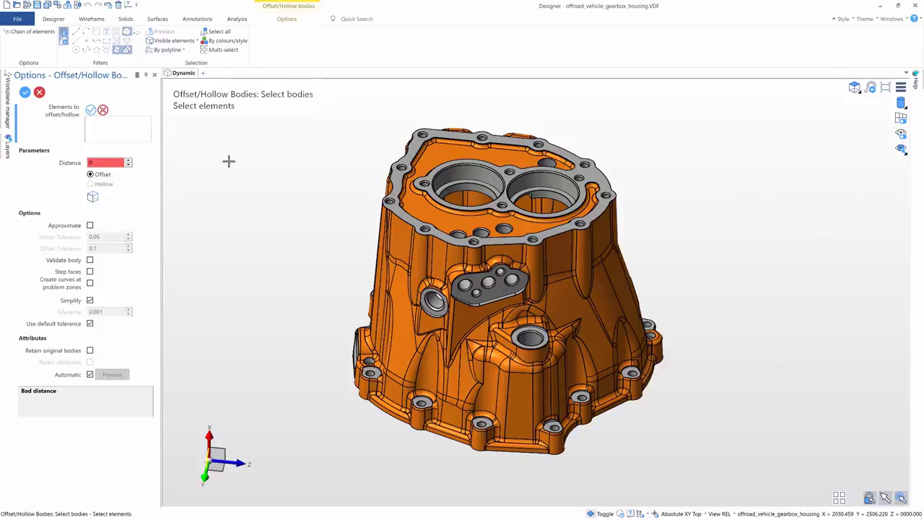
pyautogui.press('F1')
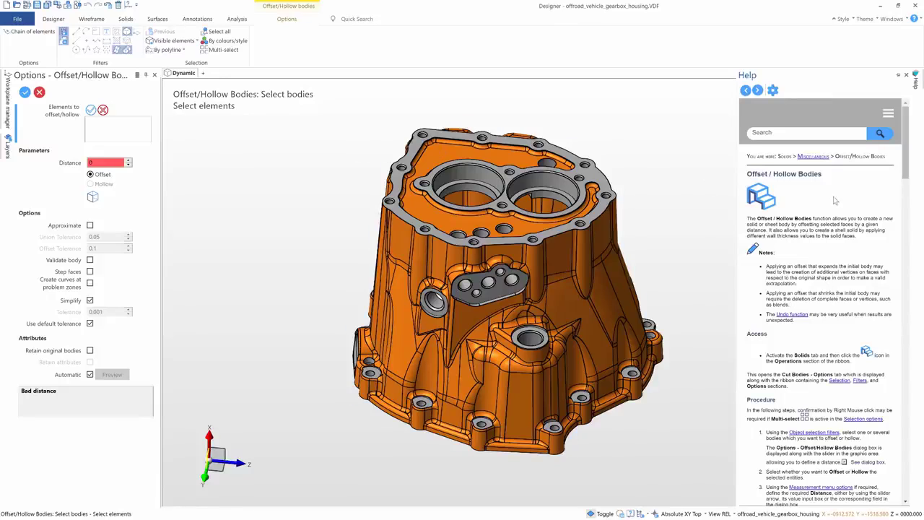
pyautogui.moveTo(906, 133); pyautogui.dragTo(915, 227)
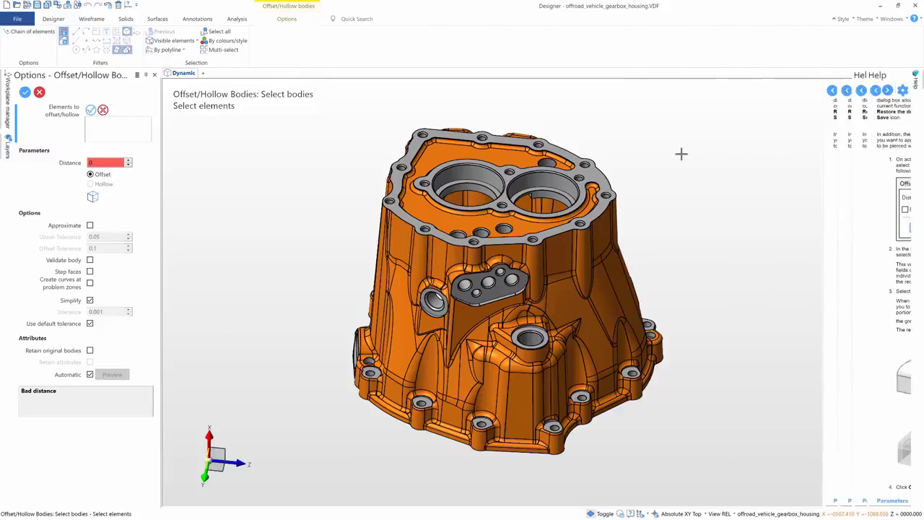
pyautogui.press('Escape')
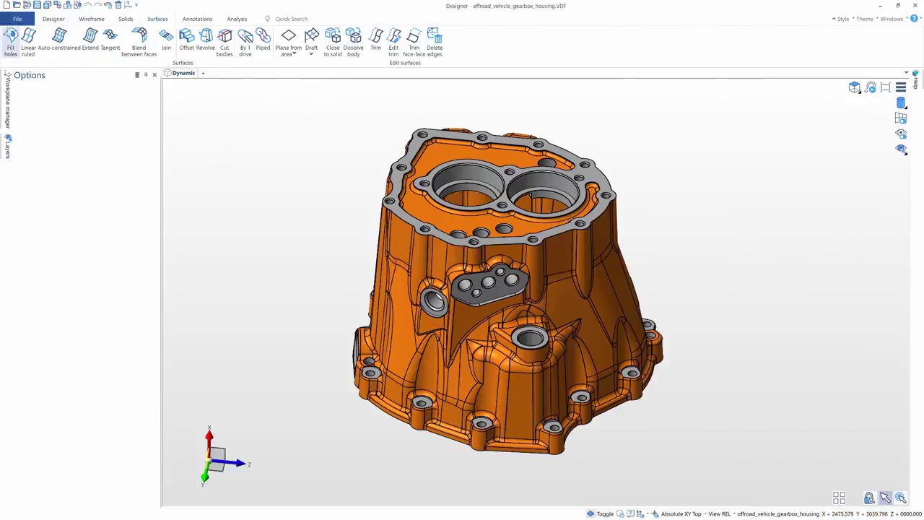
# Preview 2_Model_simplification2.VDF among the recent files and open Brake Caliper Assy.VDF
pyautogui.click(15, 18)
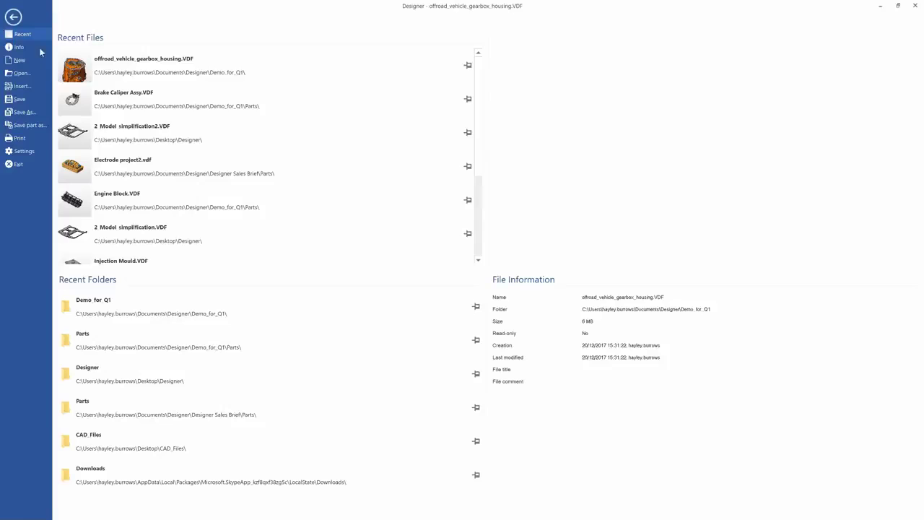
pyautogui.click(76, 133)
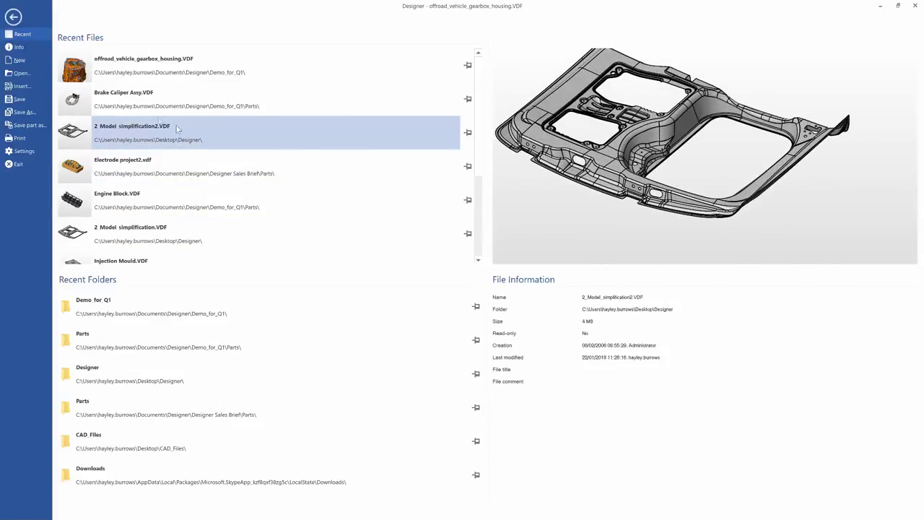
pyautogui.click(112, 96)
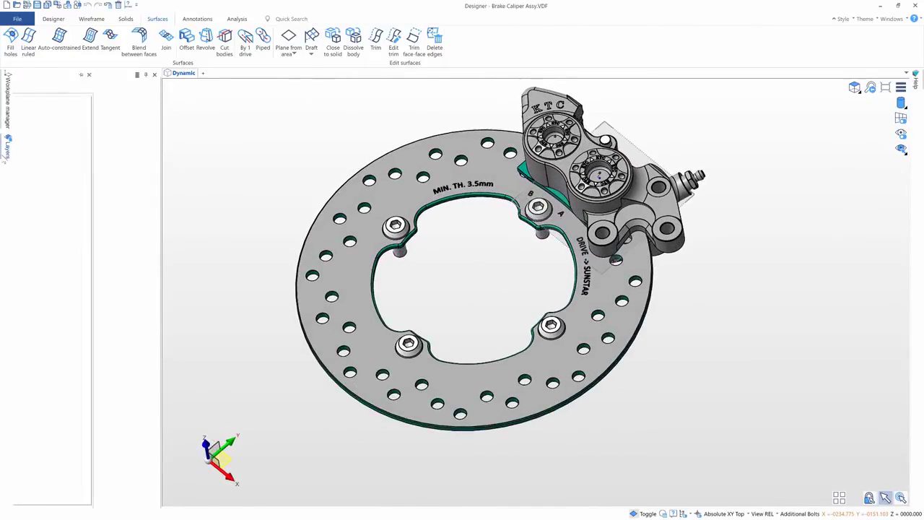
# Hide the Disc (Disc_1) and Disc Bolt layers in the brake caliper assembly
pyautogui.click(29, 117)
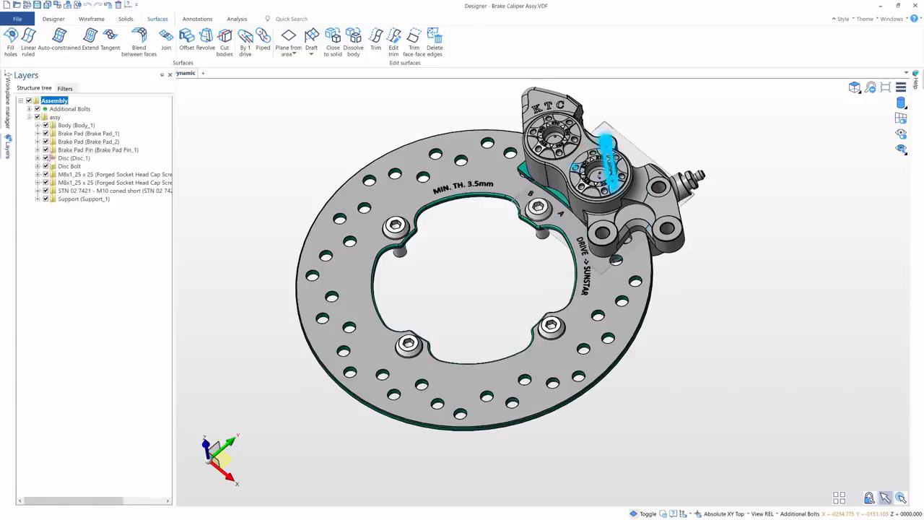
pyautogui.click(46, 158)
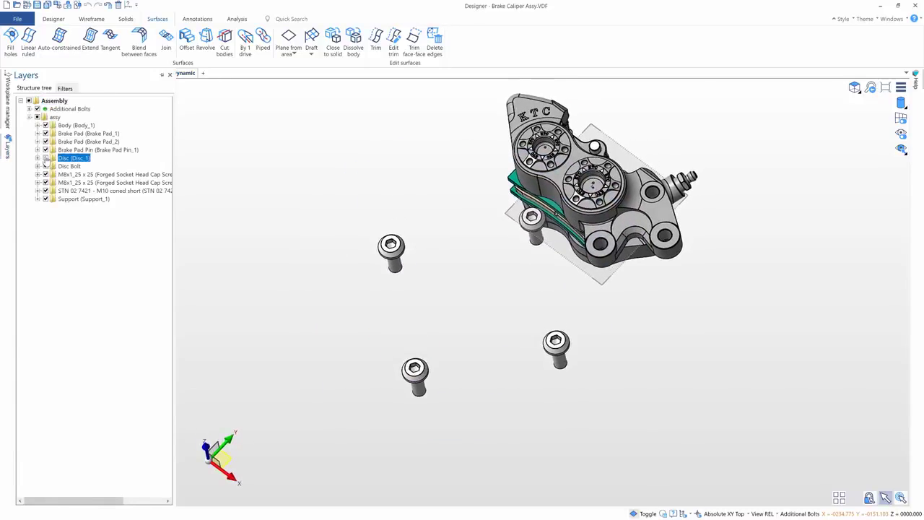
pyautogui.click(45, 166)
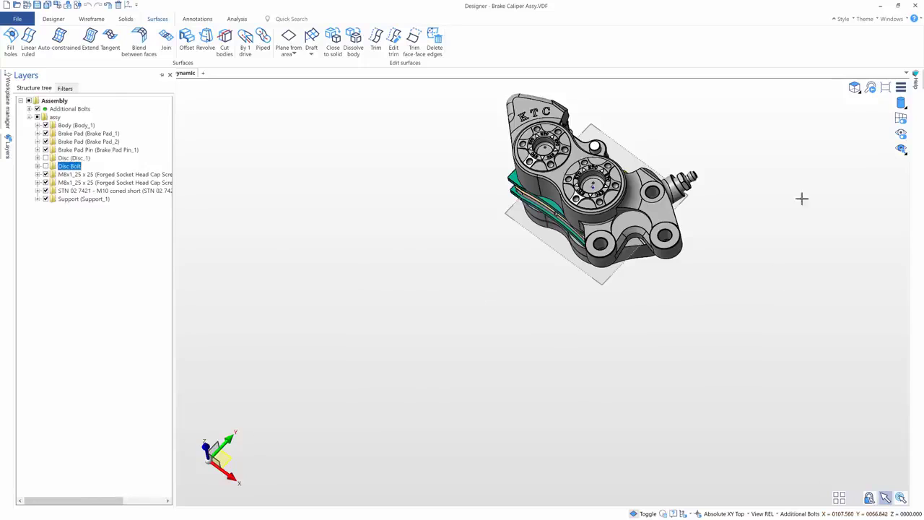
# View the caliper from the top and in Isometric Front Right, and switch its display to wireframe
pyautogui.click(855, 103)
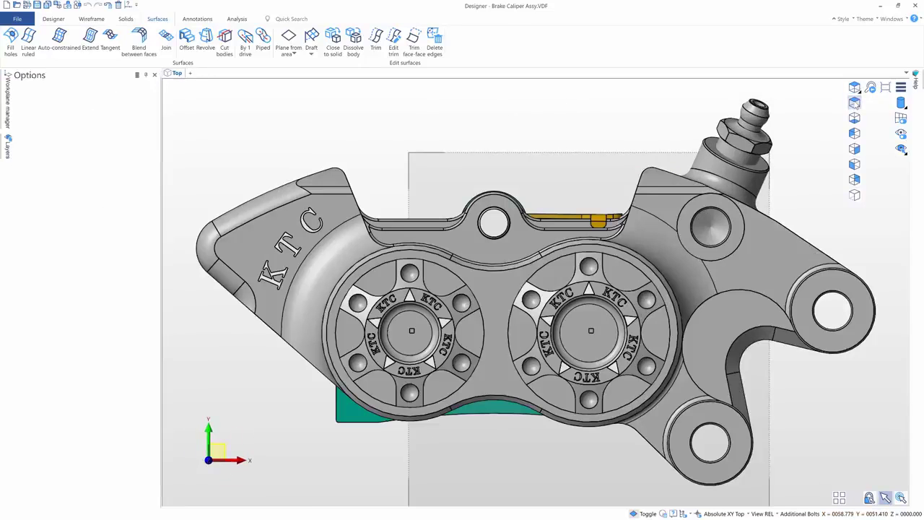
pyautogui.click(853, 196)
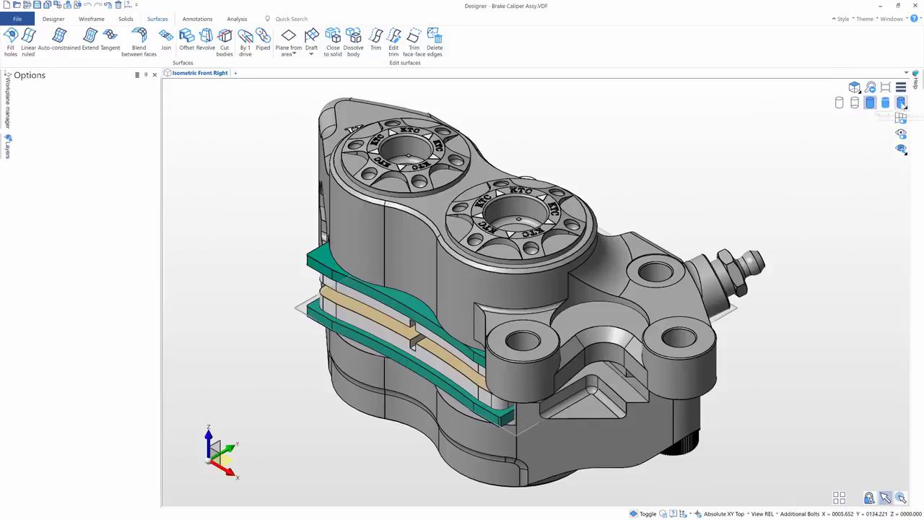
pyautogui.click(839, 104)
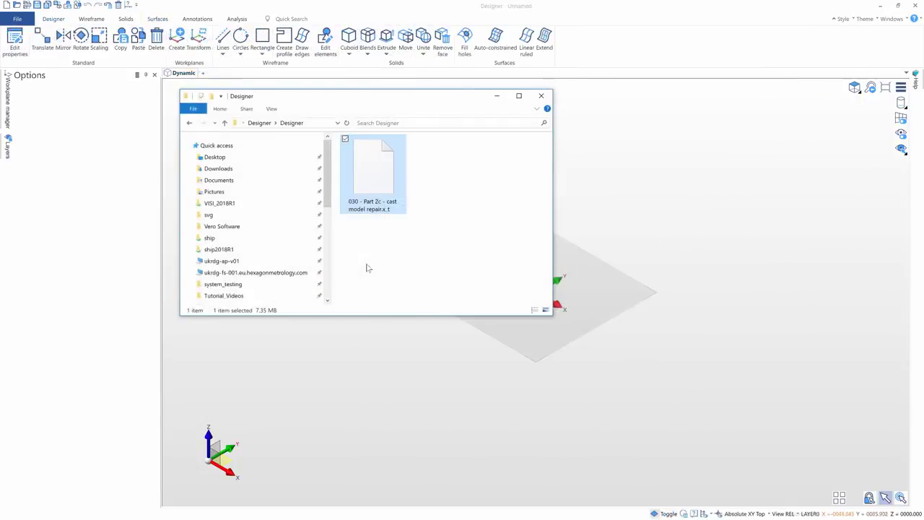
# Import the Parasolid file "030 - Part 2c - cast model repair.x_t" with the prevalent face colour as solid colour
pyautogui.moveTo(536, 210); pyautogui.dragTo(603, 215)
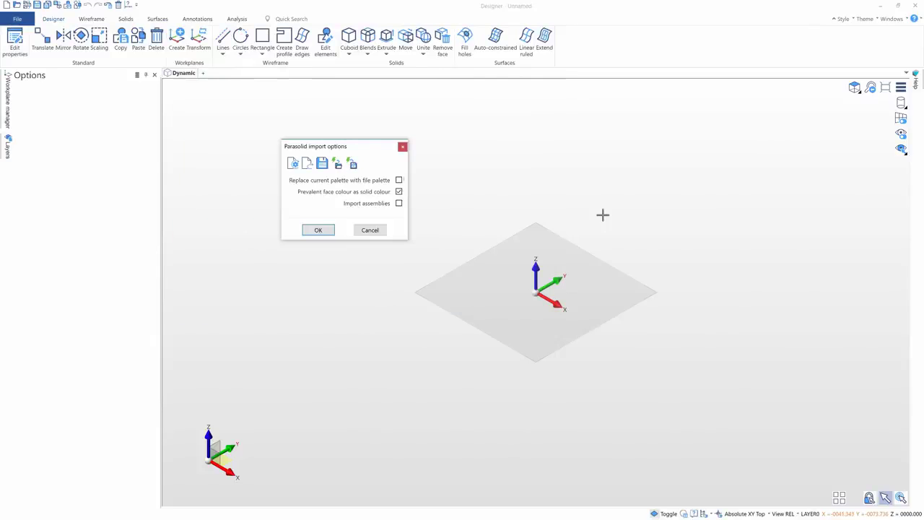
pyautogui.click(318, 231)
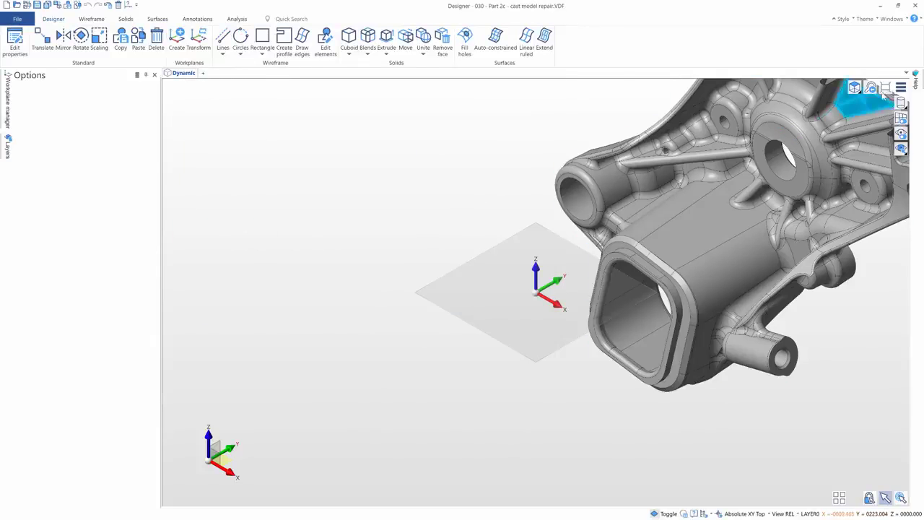
pyautogui.click(887, 87)
# Extract the bulging spherical face beside the circular recess from the cast body using Remove/extract face
pyautogui.moveTo(800, 148); pyautogui.dragTo(800, 147, button='middle')
pyautogui.scroll(5, 800, 147)
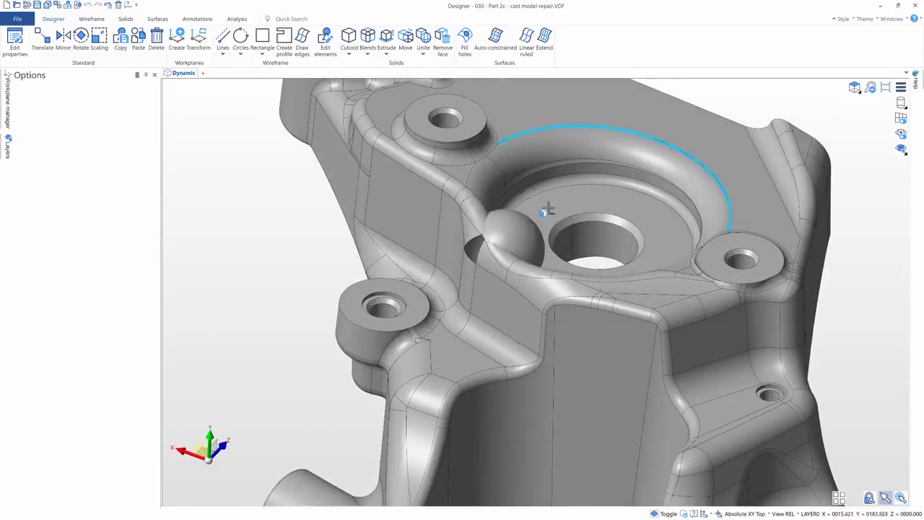
pyautogui.click(512, 232)
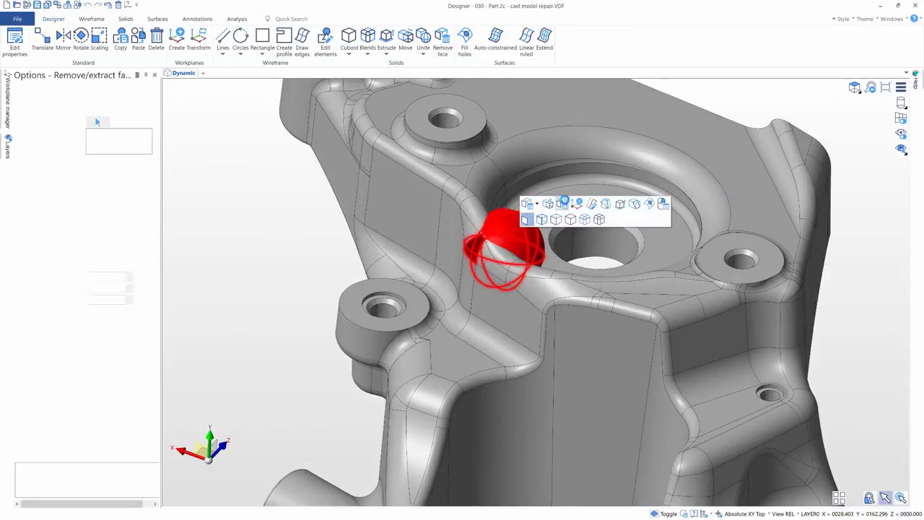
pyautogui.rightClick(325, 256)
pyautogui.moveTo(326, 255); pyautogui.dragTo(314, 252, button='middle')
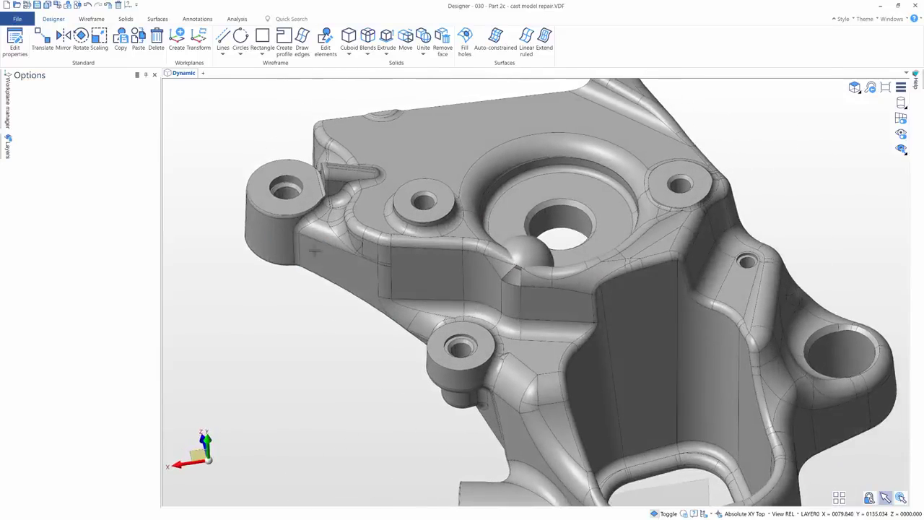
# Reverse the trimming of the extracted spherical surface with Edit trim
pyautogui.click(157, 18)
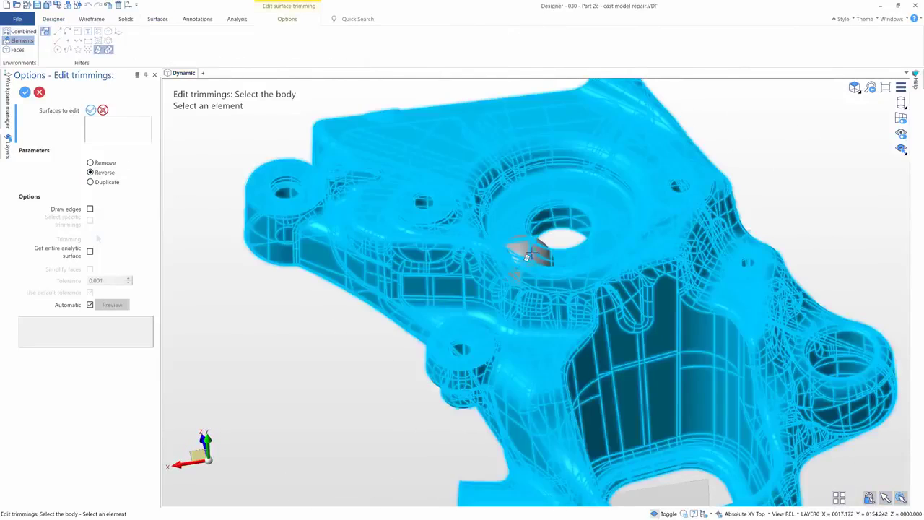
pyautogui.click(528, 255)
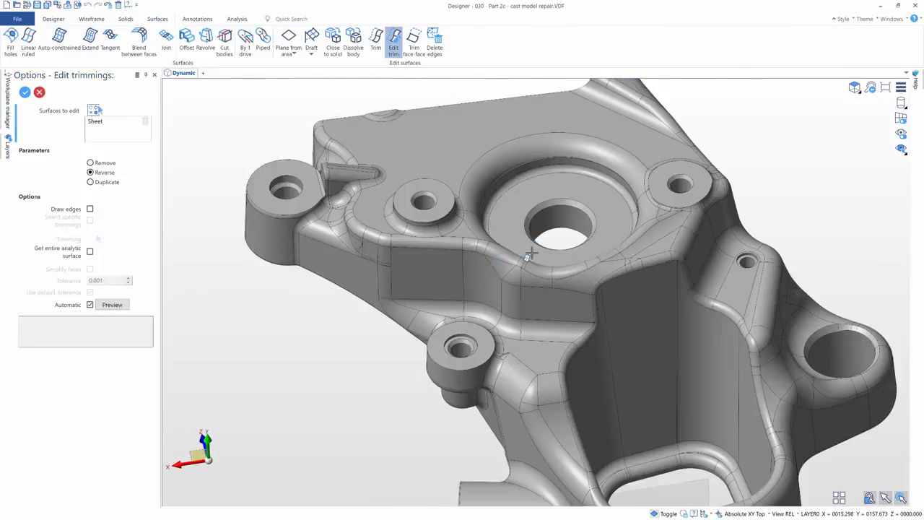
pyautogui.press('Escape')
pyautogui.press('Escape')
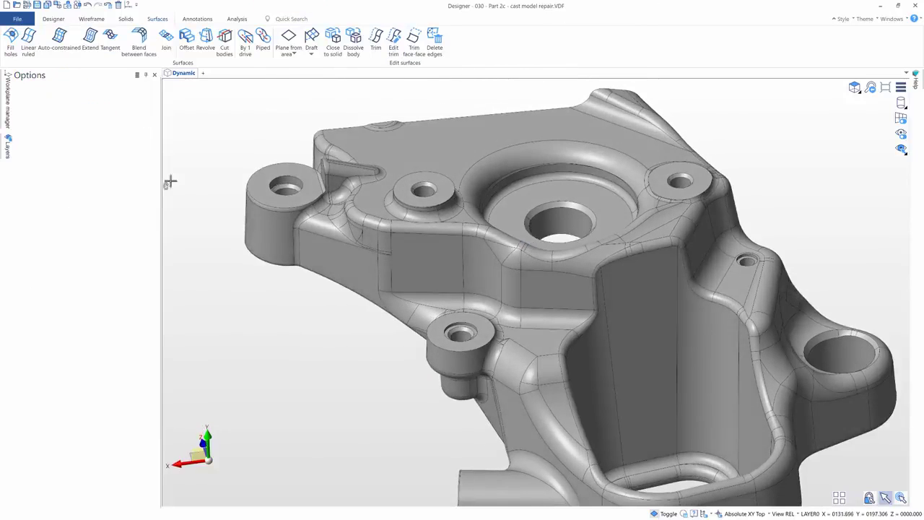
# Unite the corrected spherical sheet with the cast body
pyautogui.click(129, 20)
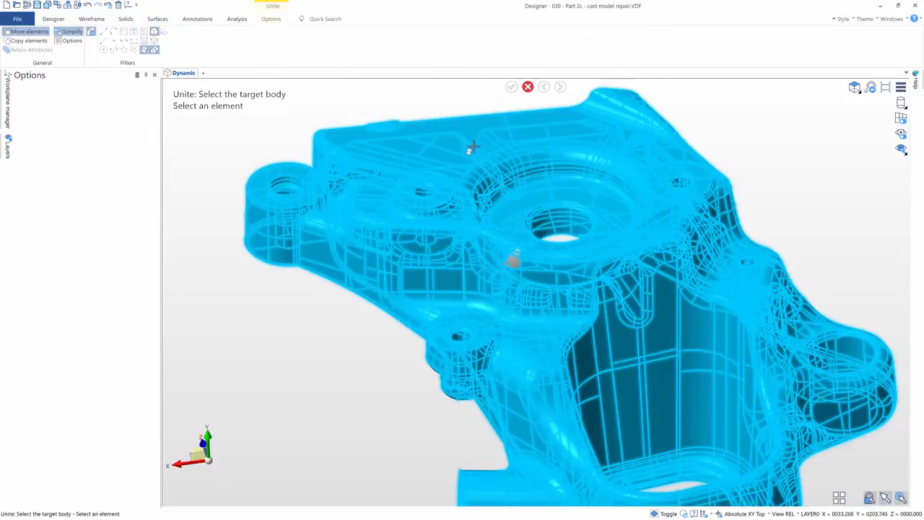
pyautogui.click(512, 260)
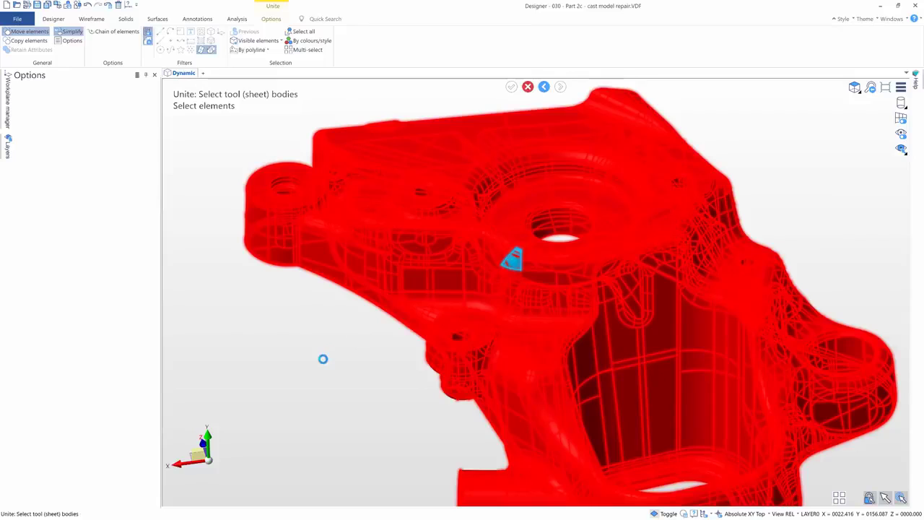
pyautogui.press('Escape')
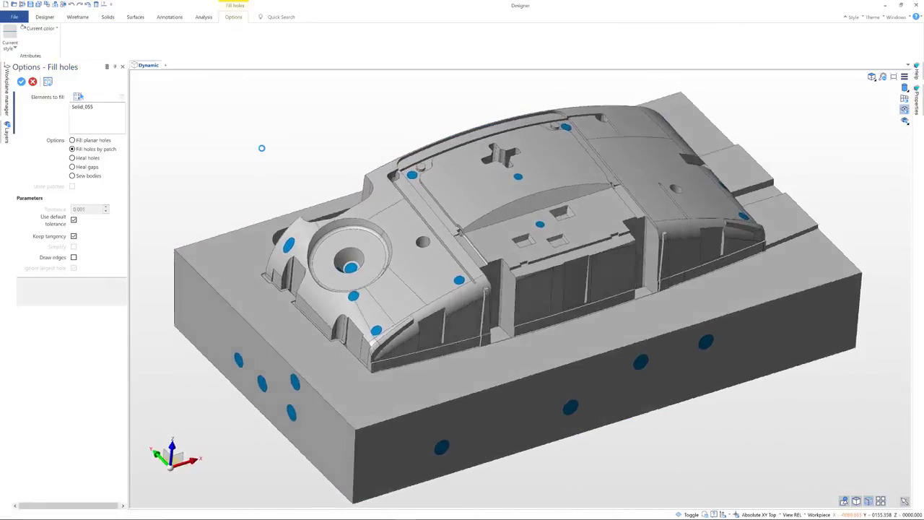
# Fill the cross-shaped hole in the mould by patch, using its single edge with tangency kept
pyautogui.click(44, 29)
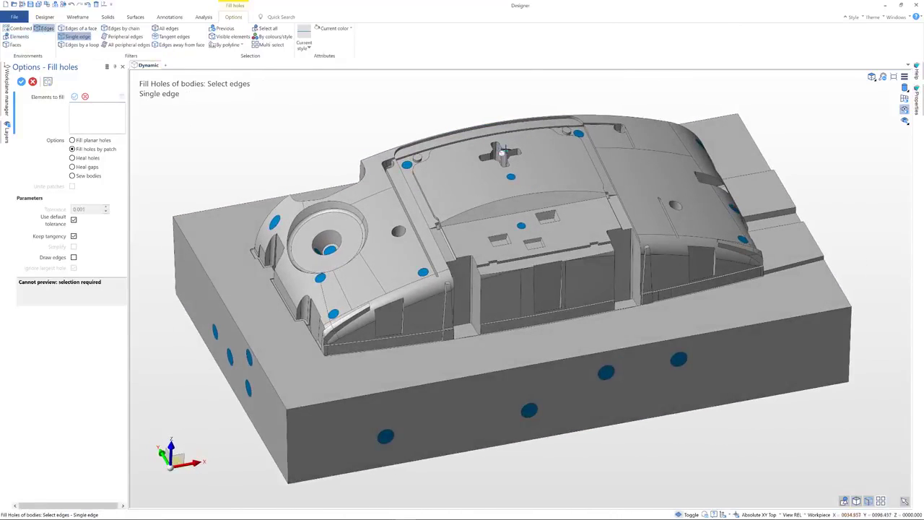
pyautogui.click(503, 152)
pyautogui.moveTo(501, 152); pyautogui.dragTo(481, 150, button='middle')
pyautogui.rightClick(256, 141)
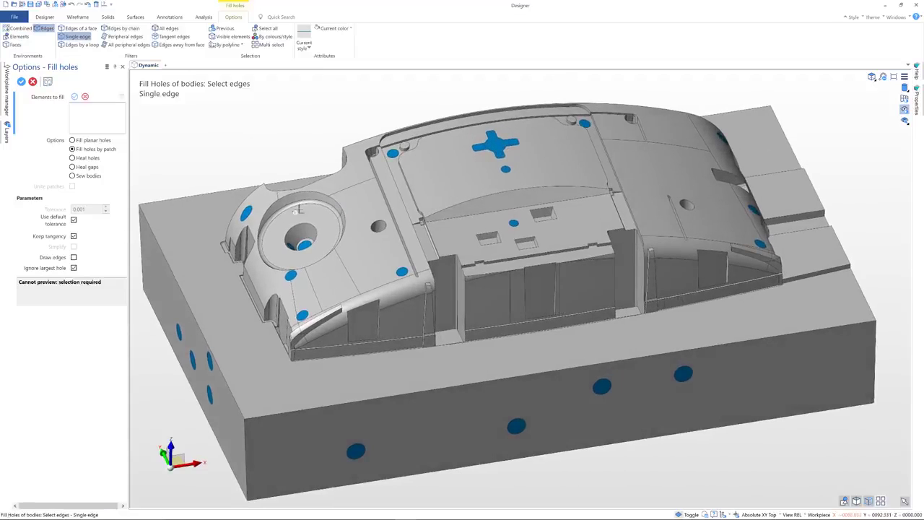
# Fill the hole in the circular recess and the round holes on both ends of the mould surface by patch
pyautogui.click(309, 226)
pyautogui.click(376, 223)
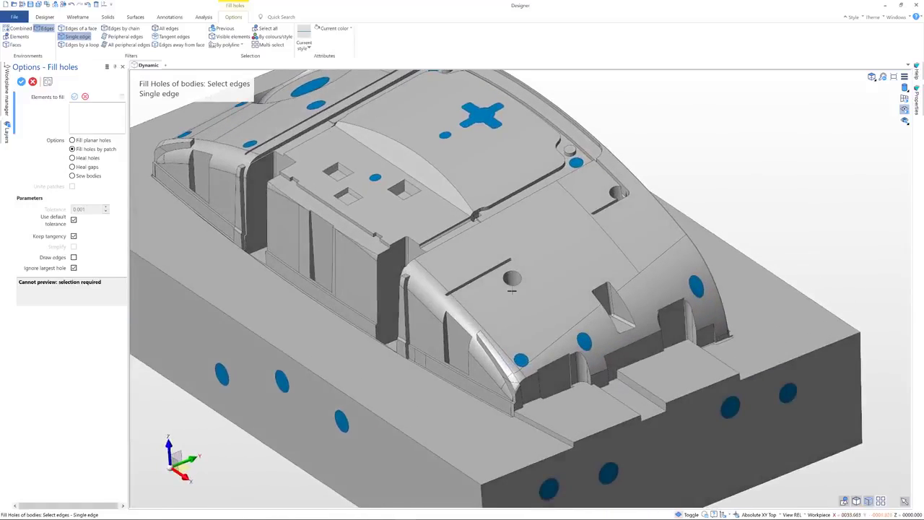
pyautogui.click(511, 289)
pyautogui.rightClick(358, 214)
# Fill the rectangular pocket on the curved end of the mould by patch, selecting its outline as tangent edges
pyautogui.click(173, 37)
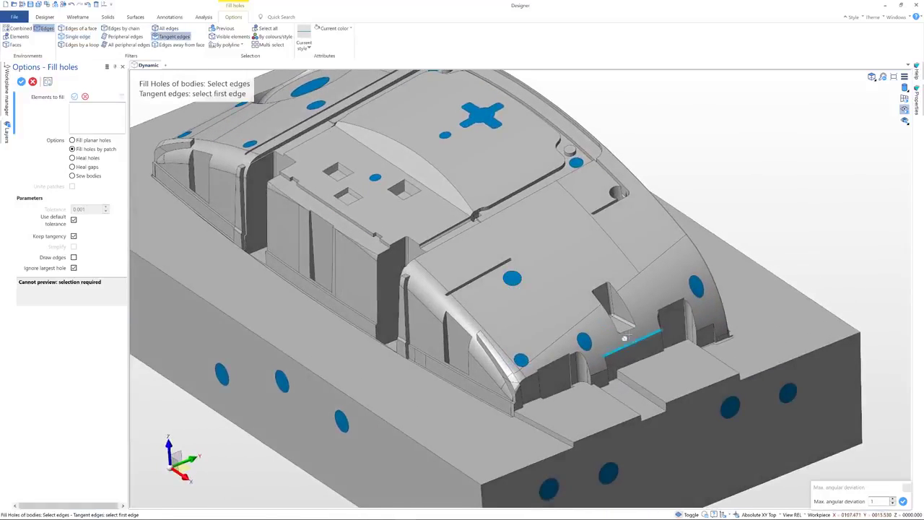
pyautogui.rightClick(610, 323)
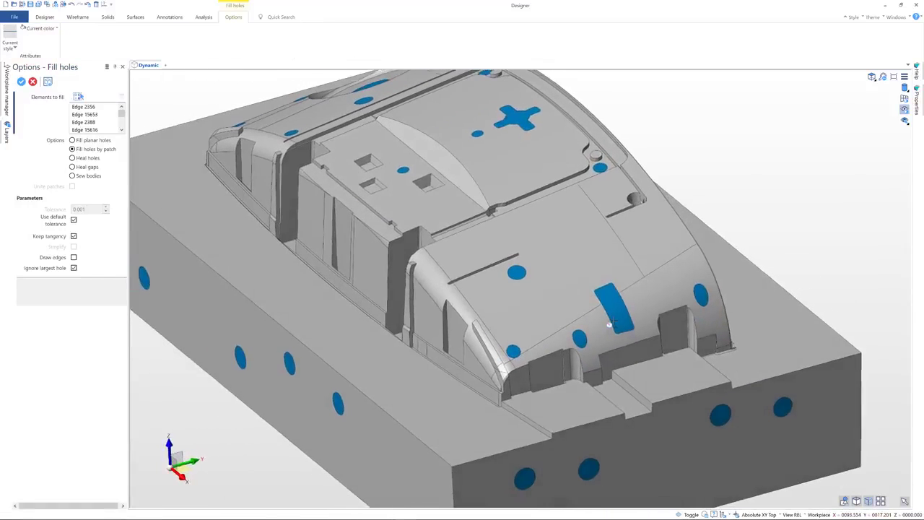
pyautogui.rightClick(613, 322)
pyautogui.scroll(-3, 613, 321)
pyautogui.moveTo(614, 321); pyautogui.dragTo(839, 357, button='middle')
pyautogui.rightClick(839, 356)
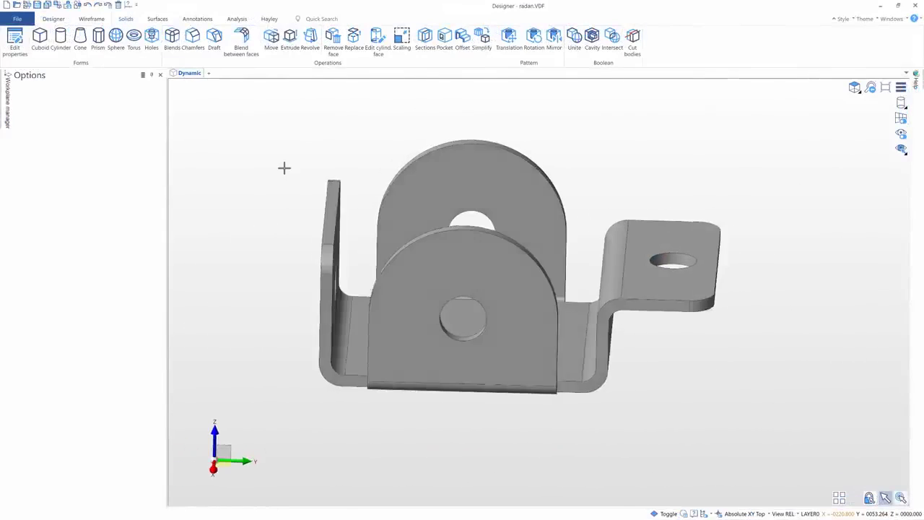
# Select the faces of the bracket's stepped flange with the hole and move them about 12.2 along the Y axis
pyautogui.click(272, 40)
pyautogui.moveTo(570, 172); pyautogui.dragTo(765, 394)
pyautogui.moveTo(766, 393); pyautogui.dragTo(778, 397, button='middle')
pyautogui.moveTo(713, 260); pyautogui.dragTo(742, 262)
# Reposition the stepped flange with a ruler dimension referenced to the front side plate's lower corner
pyautogui.click(806, 264)
pyautogui.click(810, 281)
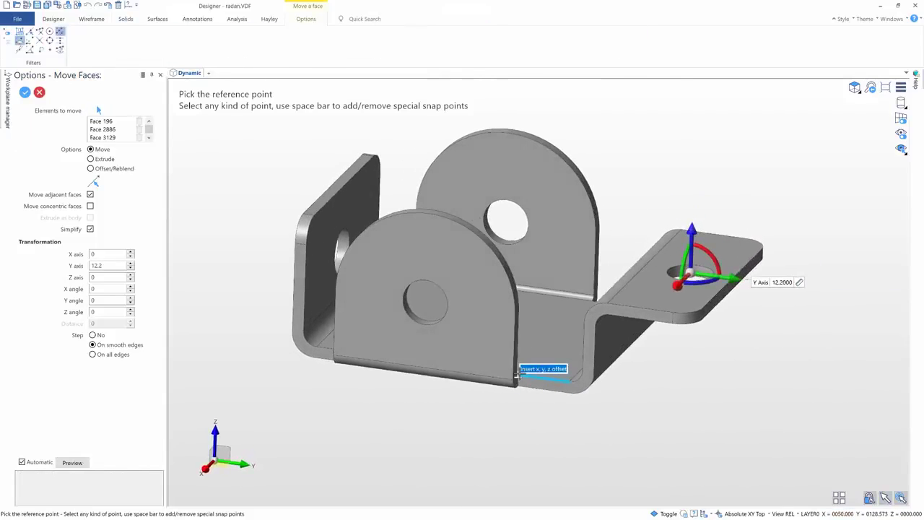
pyautogui.click(523, 377)
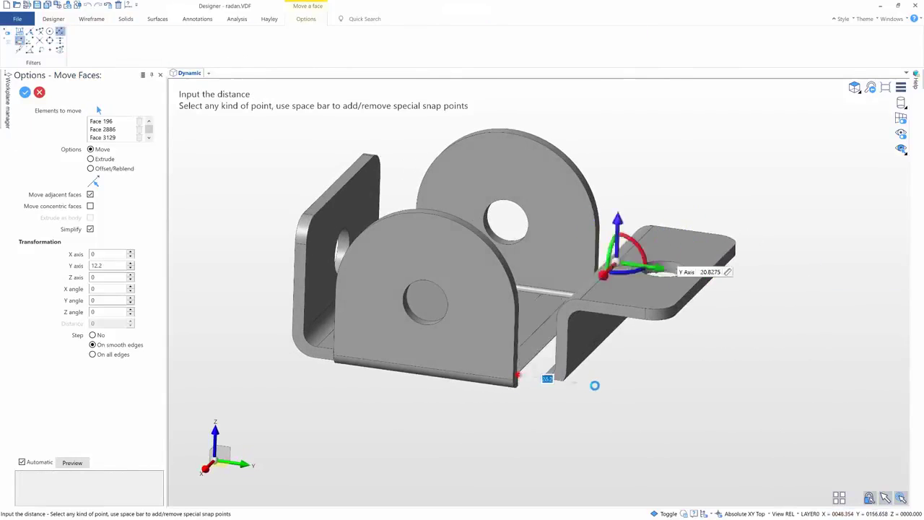
pyautogui.click(685, 399)
pyautogui.rightClick(685, 399)
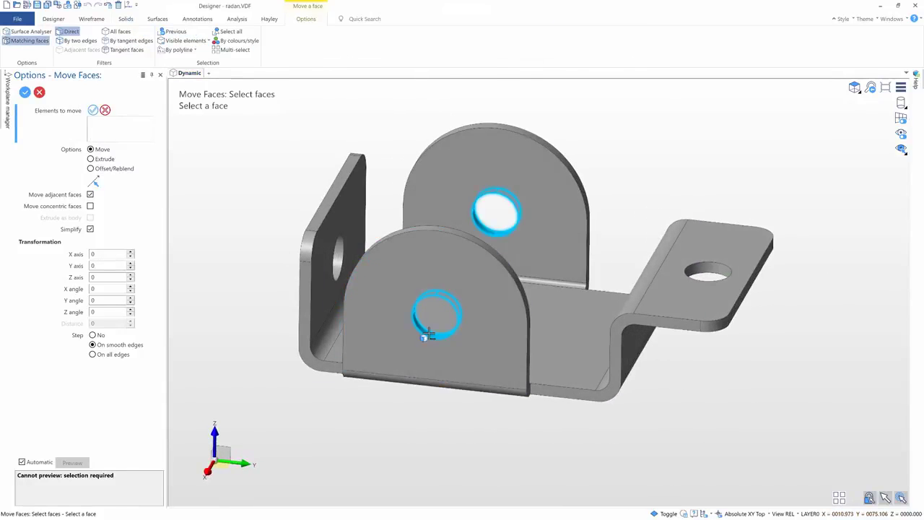
# Move the hole in the rounded side plates 13.6 along the Y axis with concentric faces included
pyautogui.click(426, 333)
pyautogui.click(91, 206)
pyautogui.moveTo(550, 160); pyautogui.dragTo(532, 161, button='middle')
pyautogui.moveTo(511, 175); pyautogui.dragTo(511, 148)
# Set the height of the side plates' holes with a ruler dimension referenced to the lower edge of the front plate
pyautogui.click(534, 122)
pyautogui.click(564, 274)
pyautogui.moveTo(551, 294); pyautogui.dragTo(493, 352, button='middle')
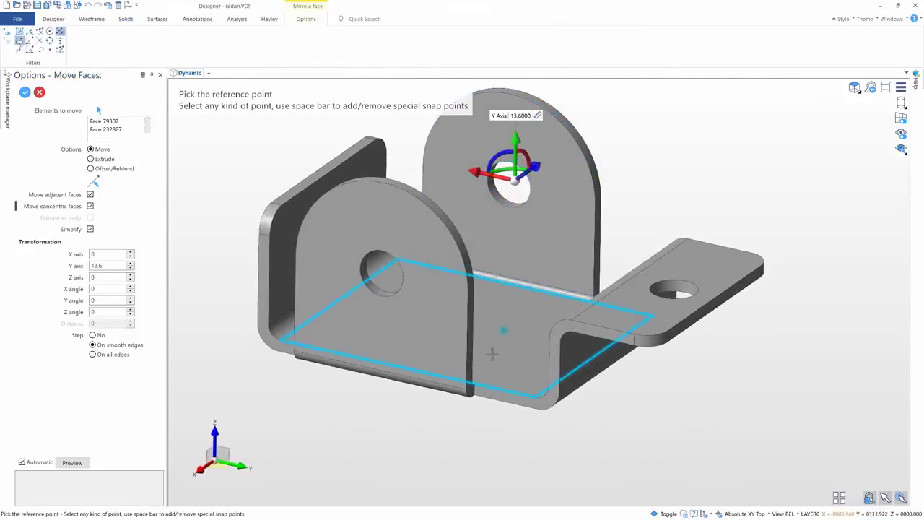
pyautogui.click(471, 382)
pyautogui.press('Return')
pyautogui.scroll(-1, 485, 249)
pyautogui.moveTo(485, 249); pyautogui.dragTo(342, 213, button='middle')
pyautogui.rightClick(342, 213)
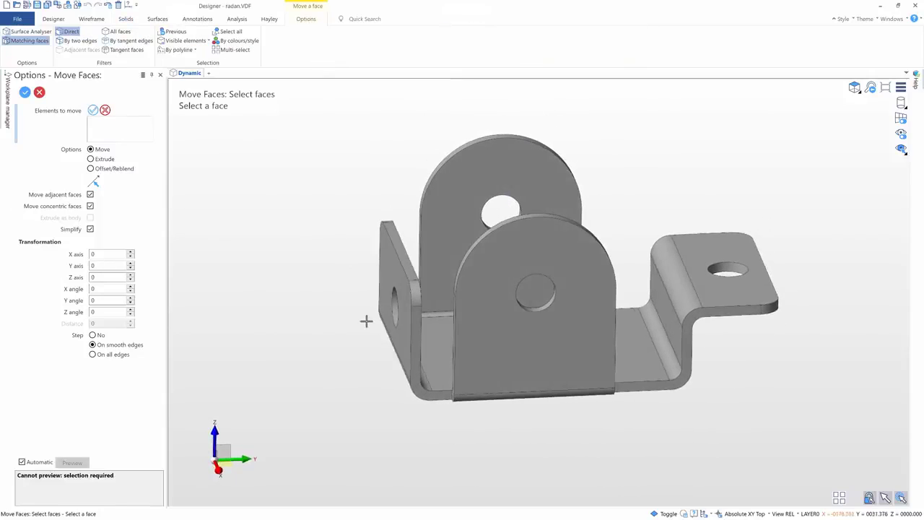
# Move the upright end flange outward 12.5 along the Z axis and adjust its position with a ruler dimension from the base
pyautogui.click(397, 325)
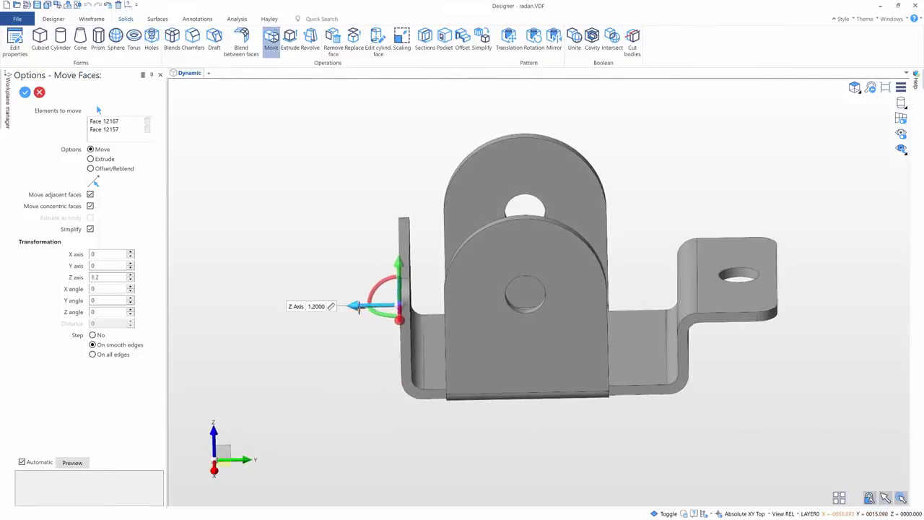
pyautogui.moveTo(359, 308); pyautogui.dragTo(335, 309)
pyautogui.click(310, 307)
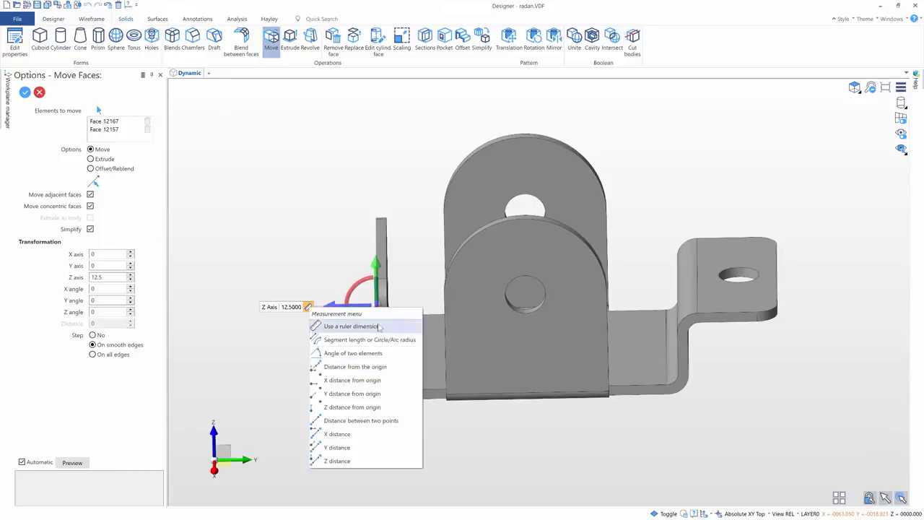
pyautogui.click(377, 326)
pyautogui.moveTo(377, 328); pyautogui.dragTo(408, 336, button='middle')
pyautogui.click(426, 394)
pyautogui.press('Return')
pyautogui.rightClick(377, 354)
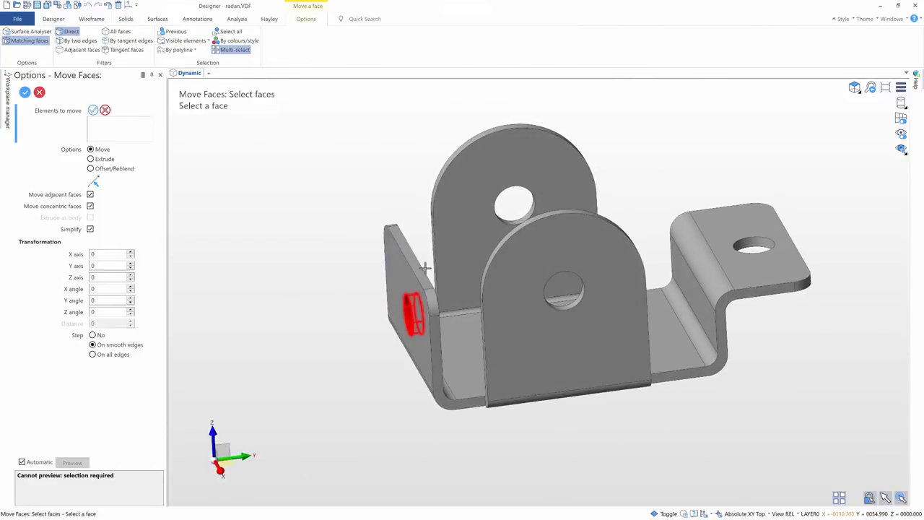
# Move the end flange's hole and upper edge face together along the Y axis to make the flange taller
pyautogui.rightClick(339, 260)
pyautogui.moveTo(343, 261); pyautogui.dragTo(404, 336, button='middle')
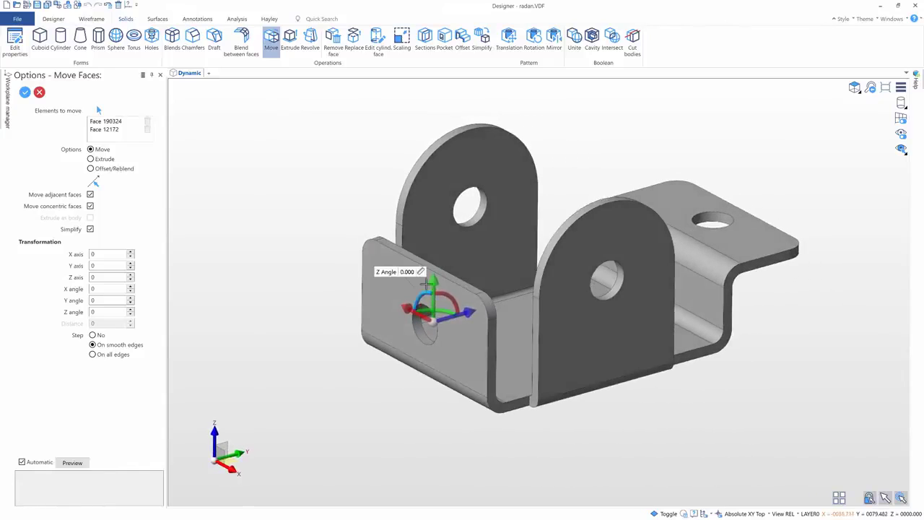
pyautogui.moveTo(434, 277); pyautogui.dragTo(603, 280)
pyautogui.moveTo(646, 327); pyautogui.dragTo(586, 297, button='middle')
pyautogui.rightClick(340, 225)
pyautogui.press('Return')
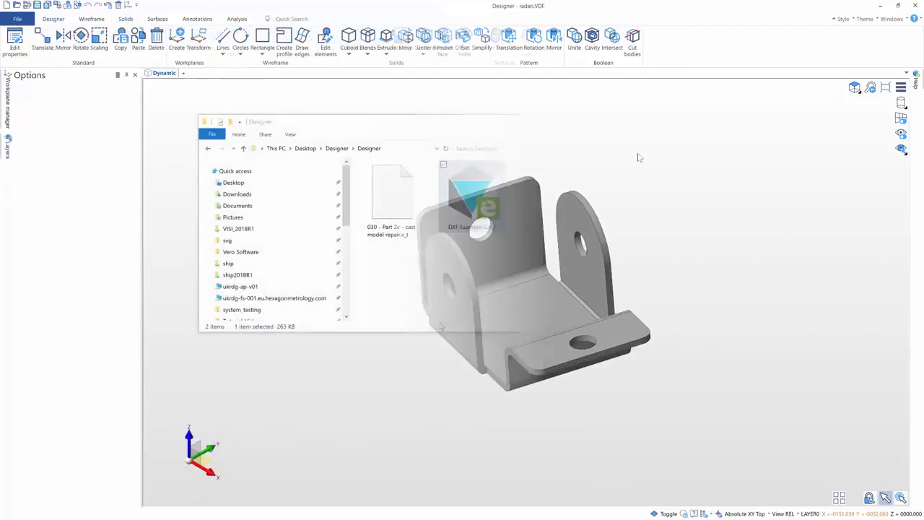
# Open the DXF Example 2 drawing from the Designer folder and display it in the Top view
pyautogui.moveTo(711, 207); pyautogui.dragTo(711, 209)
pyautogui.click(578, 463)
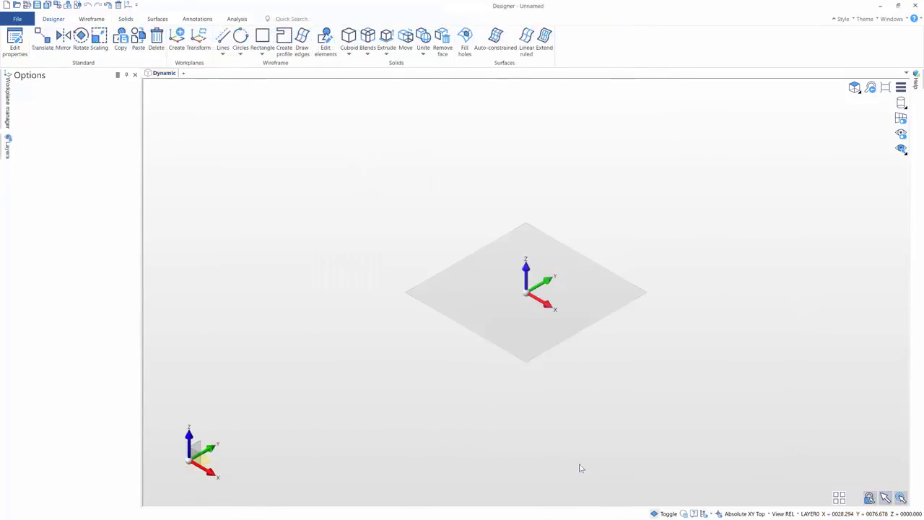
pyautogui.click(855, 88)
pyautogui.click(854, 102)
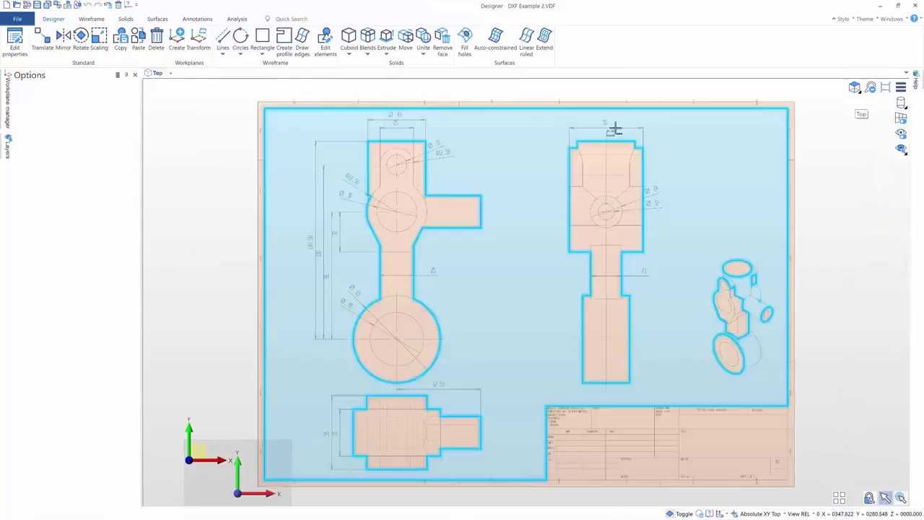
# Hide the 0, Dimensions and FORMAT layers and add a new current layer named Solids
pyautogui.click(8, 149)
pyautogui.click(37, 108)
pyautogui.click(37, 117)
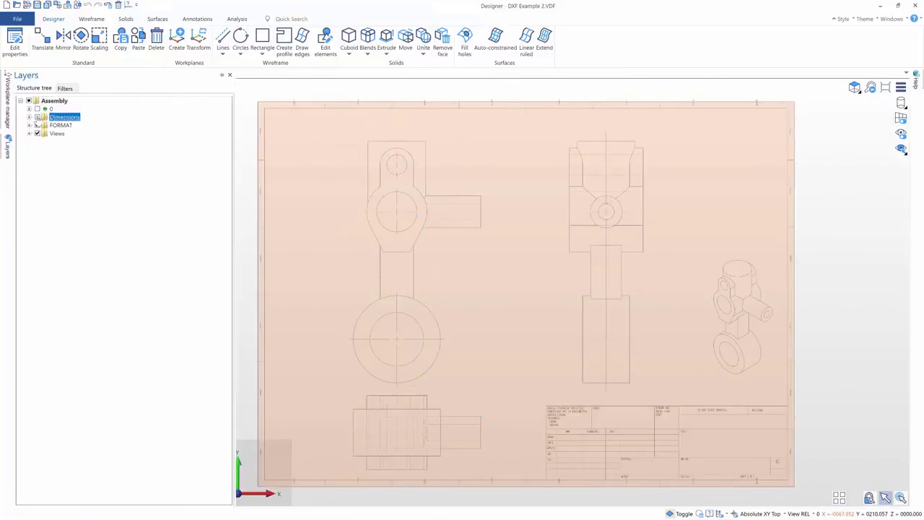
pyautogui.click(37, 125)
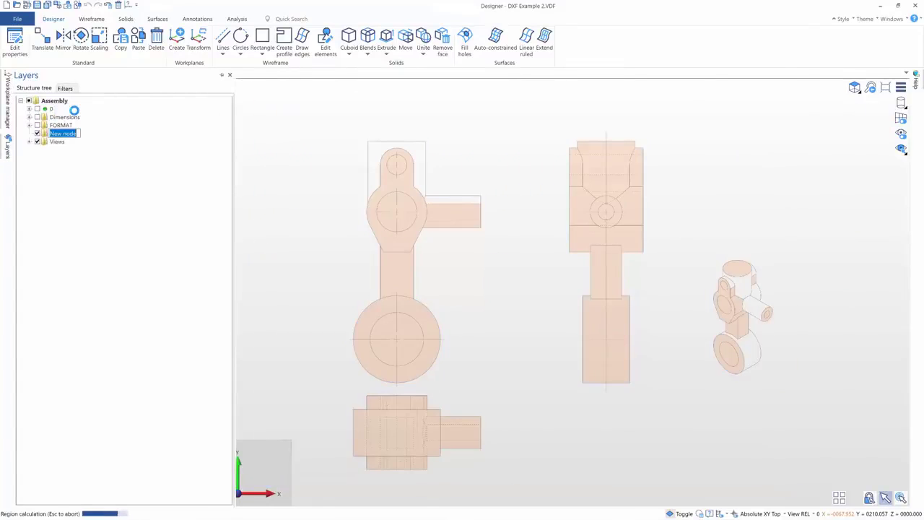
pyautogui.click(63, 148)
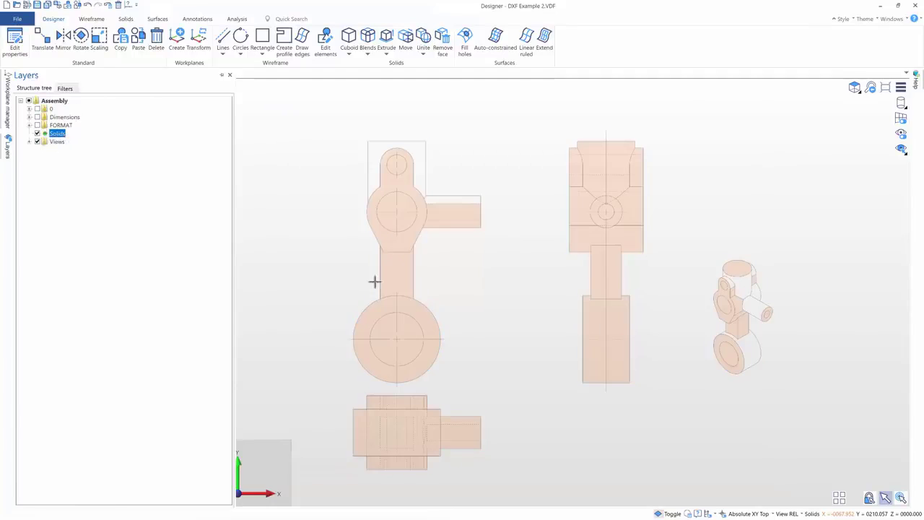
# Rotate all side view geometry out of the drawing plane about its vertical centreline
pyautogui.moveTo(485, 279); pyautogui.dragTo(485, 278, button='middle')
pyautogui.moveTo(539, 113); pyautogui.dragTo(648, 394)
pyautogui.click(699, 372)
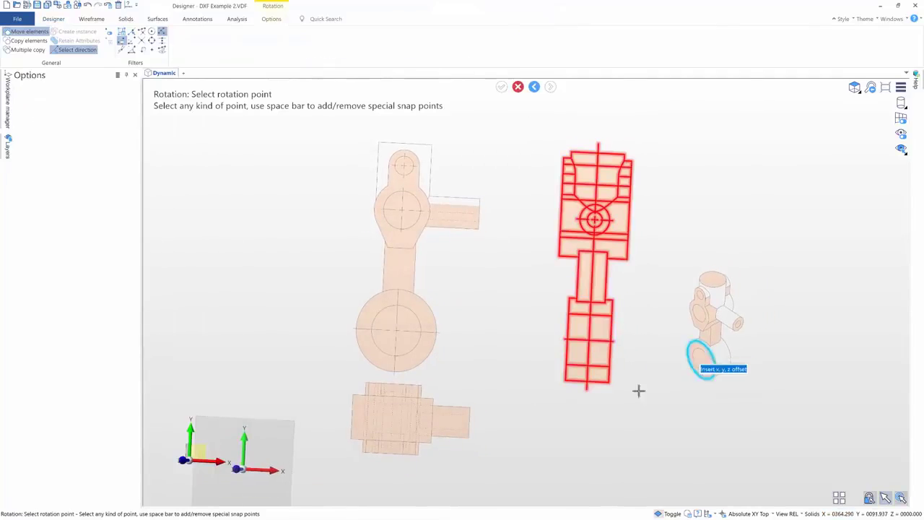
pyautogui.click(584, 395)
pyautogui.click(127, 49)
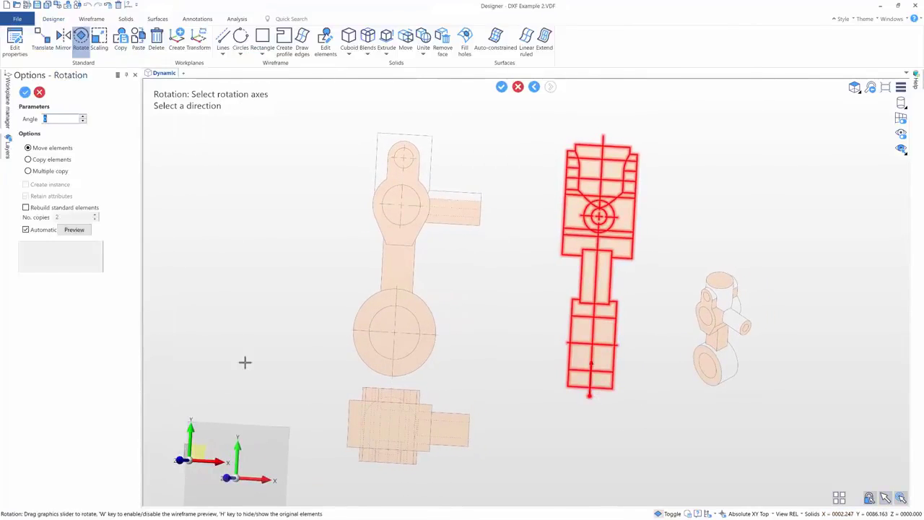
pyautogui.press('Return')
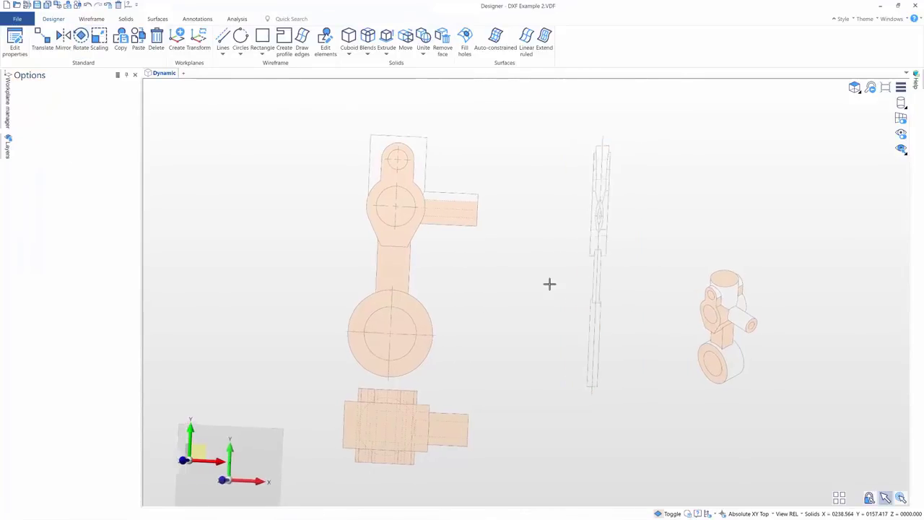
# Translate the rotated side view from its hole centre onto the centre of the middle circle in the front view
pyautogui.moveTo(545, 115); pyautogui.dragTo(636, 401)
pyautogui.click(682, 382)
pyautogui.scroll(5, 682, 382)
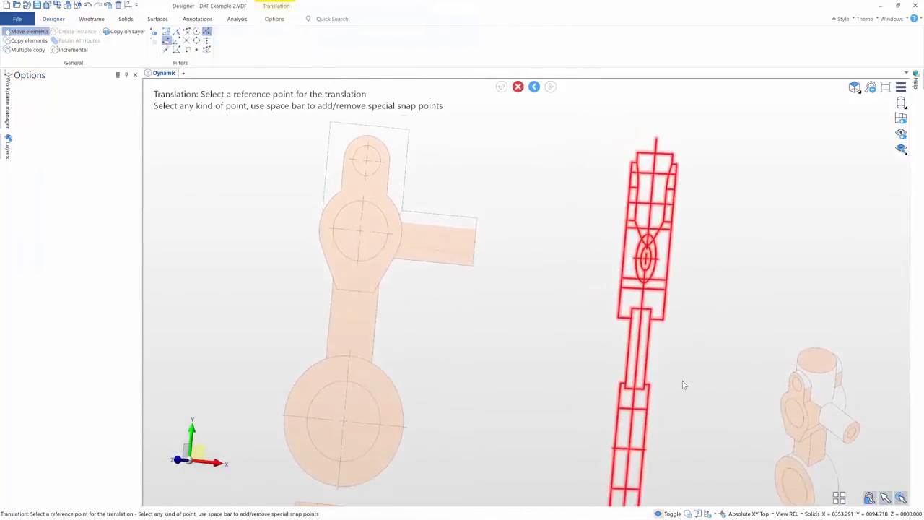
pyautogui.click(696, 264)
pyautogui.click(306, 225)
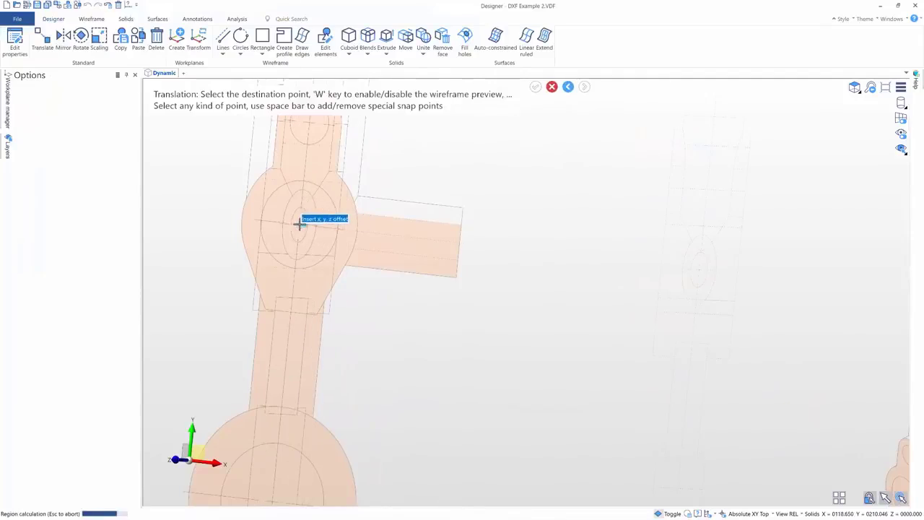
pyautogui.scroll(-4, 441, 286)
# Extrude the lower ring's four sectors 17.5 on both sides of the front view plane
pyautogui.click(387, 40)
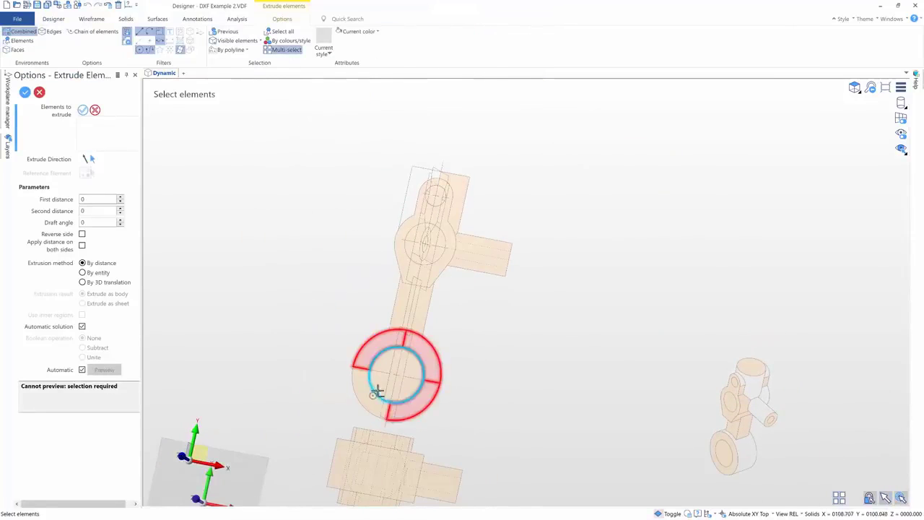
pyautogui.click(363, 393)
pyautogui.moveTo(363, 393); pyautogui.dragTo(355, 385, button='middle')
pyautogui.rightClick(368, 388)
pyautogui.moveTo(472, 401); pyautogui.dragTo(437, 380, button='middle')
pyautogui.scroll(4, 436, 378)
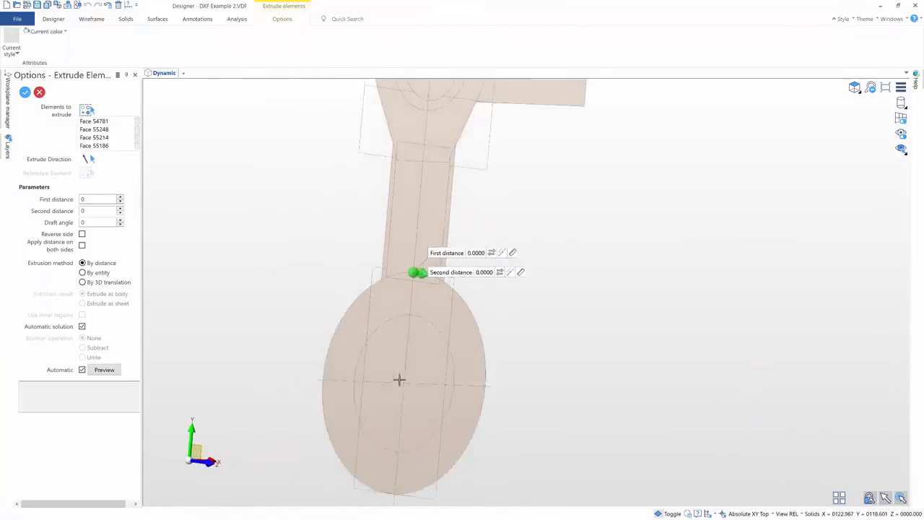
pyautogui.scroll(2, 399, 378)
pyautogui.moveTo(401, 261); pyautogui.dragTo(447, 266)
pyautogui.click(81, 247)
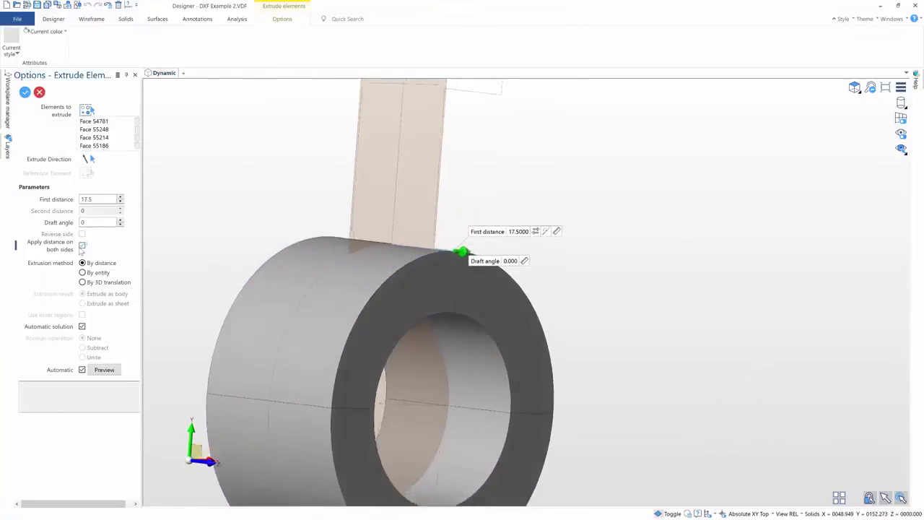
pyautogui.scroll(-1, 217, 238)
pyautogui.moveTo(216, 239); pyautogui.dragTo(268, 219, button='middle')
pyautogui.rightClick(271, 218)
# Extrude the two regions of the connecting arm above the ring 11.5 on both sides
pyautogui.moveTo(426, 189); pyautogui.dragTo(488, 180, button='middle')
pyautogui.click(410, 180)
pyautogui.click(455, 175)
pyautogui.scroll(-3, 534, 332)
pyautogui.rightClick(534, 330)
pyautogui.scroll(4, 487, 177)
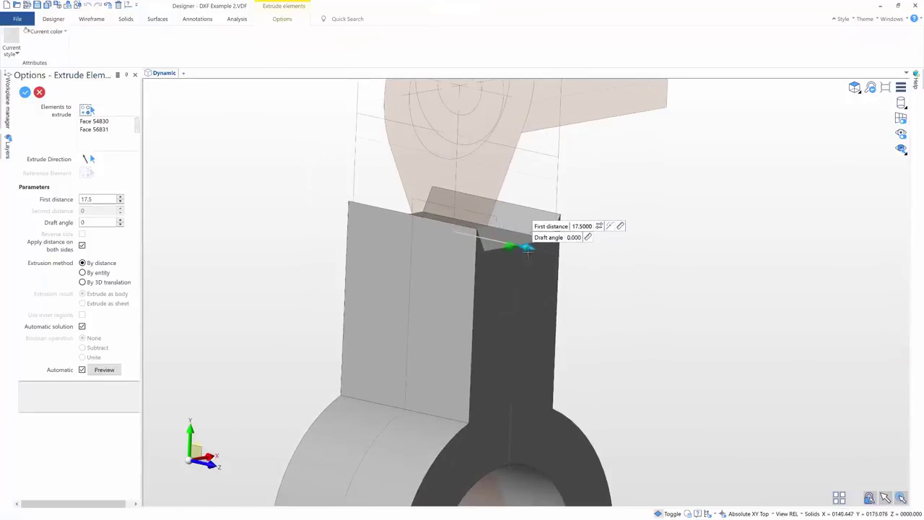
pyautogui.moveTo(528, 250); pyautogui.dragTo(496, 218)
pyautogui.rightClick(504, 249)
# Extrude the head profile around the two upper holes 27.5 on both sides
pyautogui.scroll(-3, 503, 253)
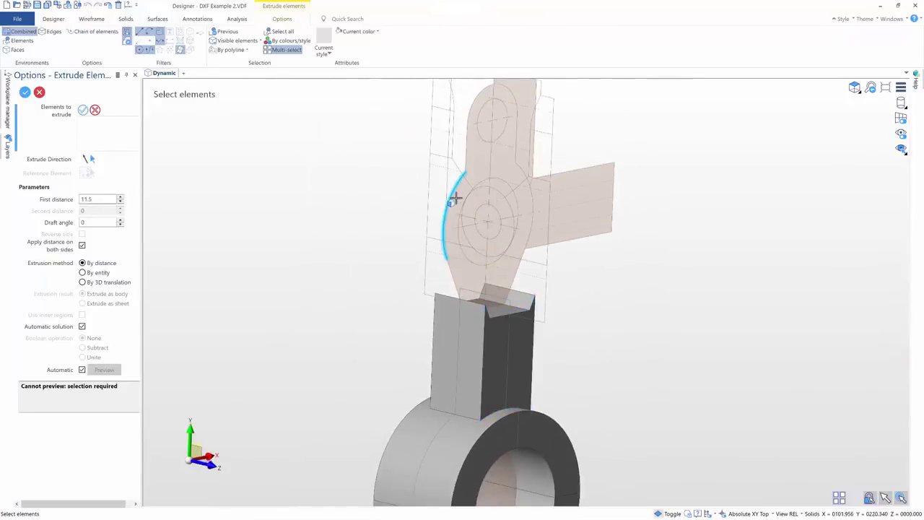
pyautogui.click(470, 286)
pyautogui.click(499, 277)
pyautogui.moveTo(498, 254); pyautogui.dragTo(500, 294, button='middle')
pyautogui.scroll(2, 500, 289)
pyautogui.rightClick(501, 281)
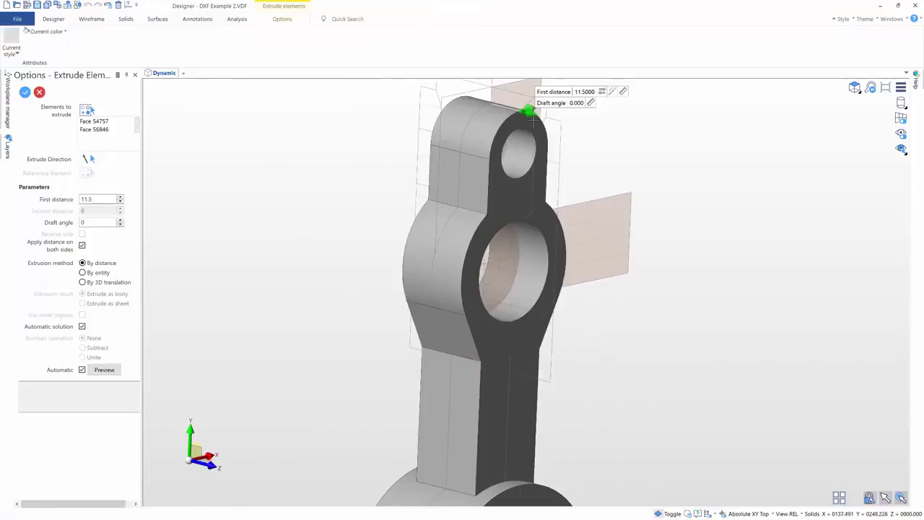
pyautogui.moveTo(531, 112); pyautogui.dragTo(561, 128)
pyautogui.press('Return')
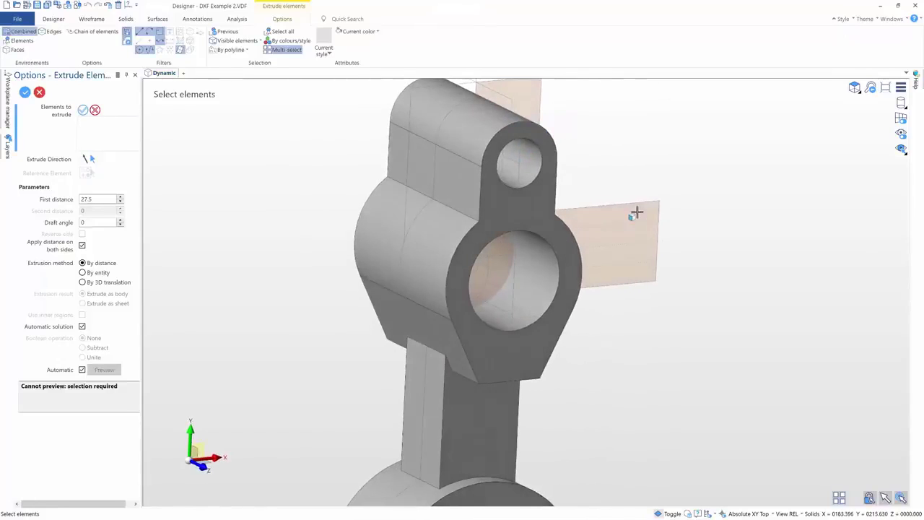
pyautogui.press('Escape')
# Sketch a circle on the Absolute XZ Front workplane, centred on the upper end of the side view outline
pyautogui.scroll(-3, 629, 180)
pyautogui.scroll(4, 629, 180)
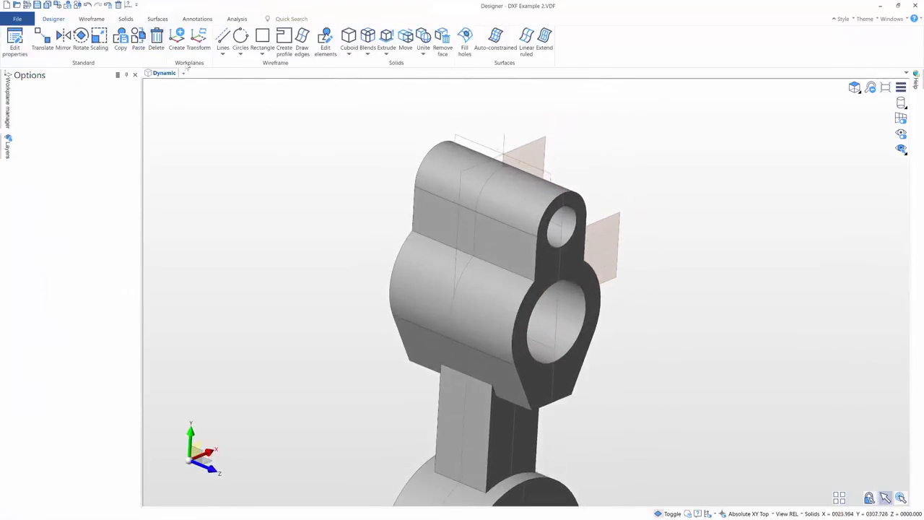
pyautogui.click(93, 20)
pyautogui.click(73, 36)
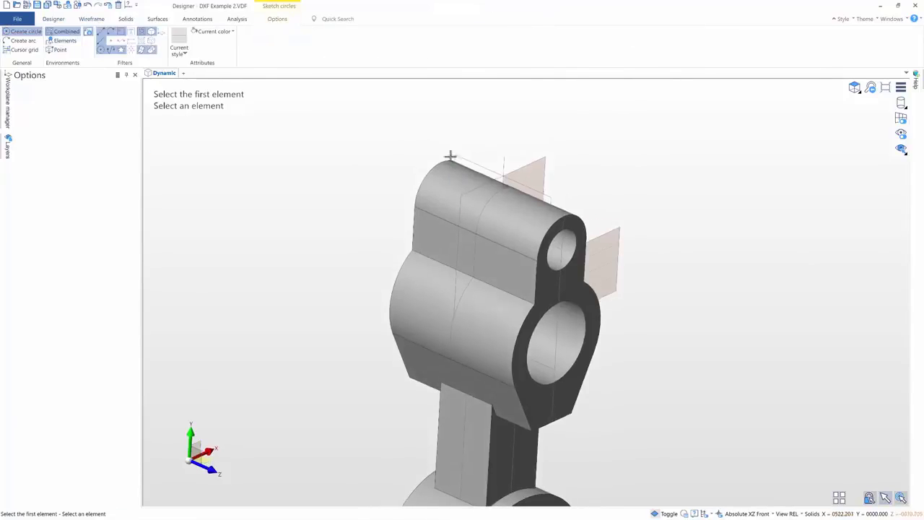
pyautogui.press('Escape')
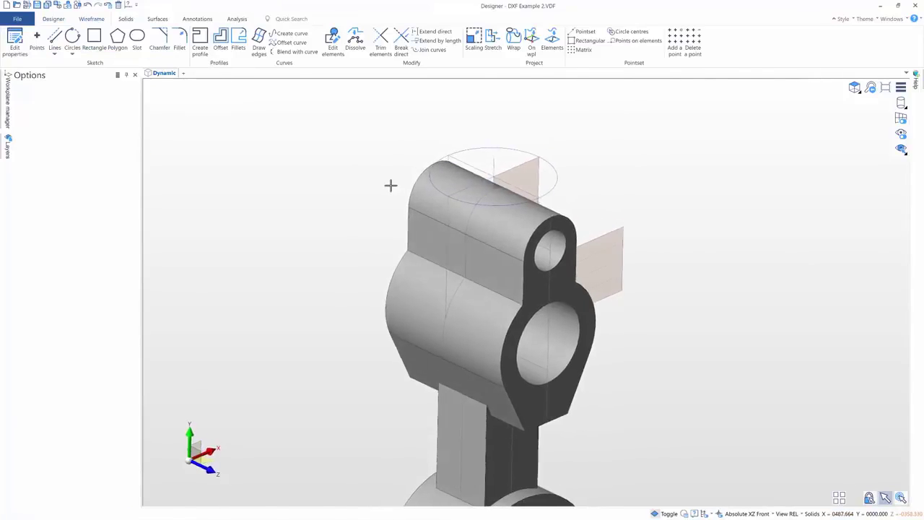
# Extrude the circle 49 downward on one side only, with automatic solution off, and unite it with the head
pyautogui.click(55, 21)
pyautogui.click(394, 46)
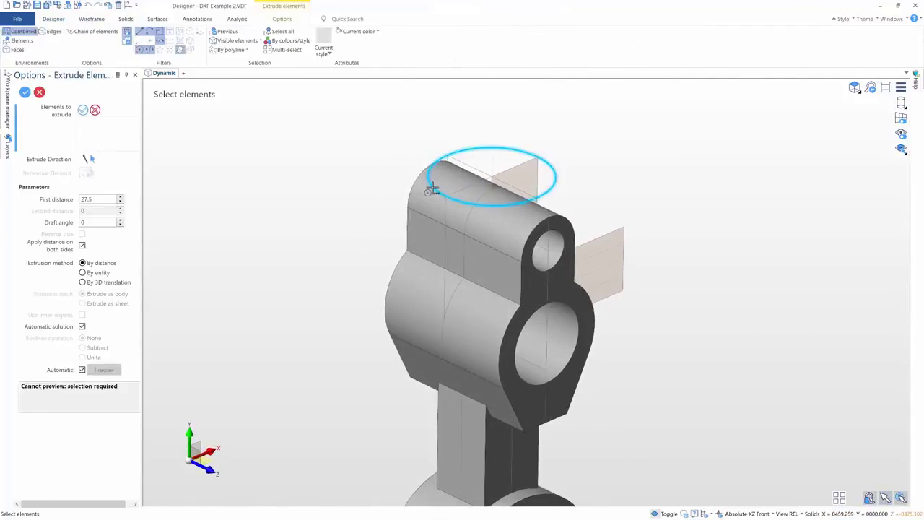
pyautogui.click(431, 190)
pyautogui.click(82, 357)
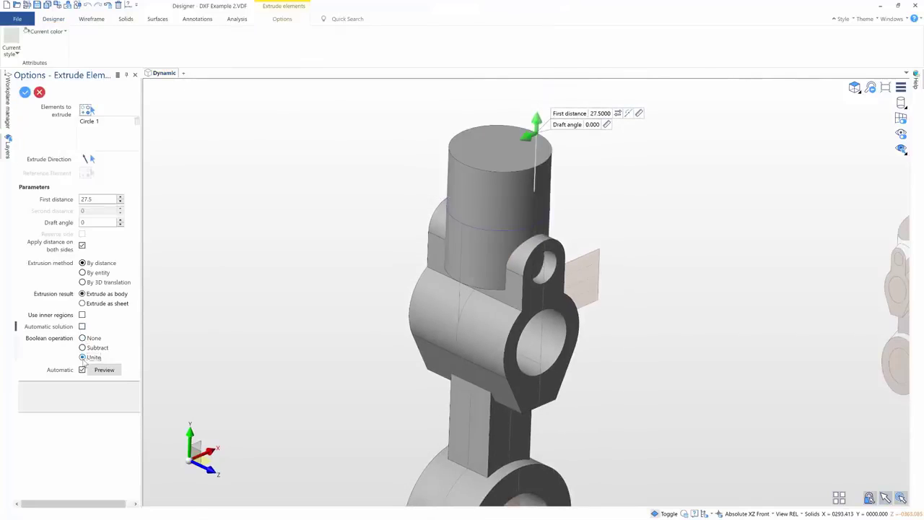
pyautogui.click(83, 245)
pyautogui.click(610, 112)
pyautogui.moveTo(611, 113); pyautogui.dragTo(592, 109, button='middle')
pyautogui.moveTo(490, 250); pyautogui.dragTo(490, 299)
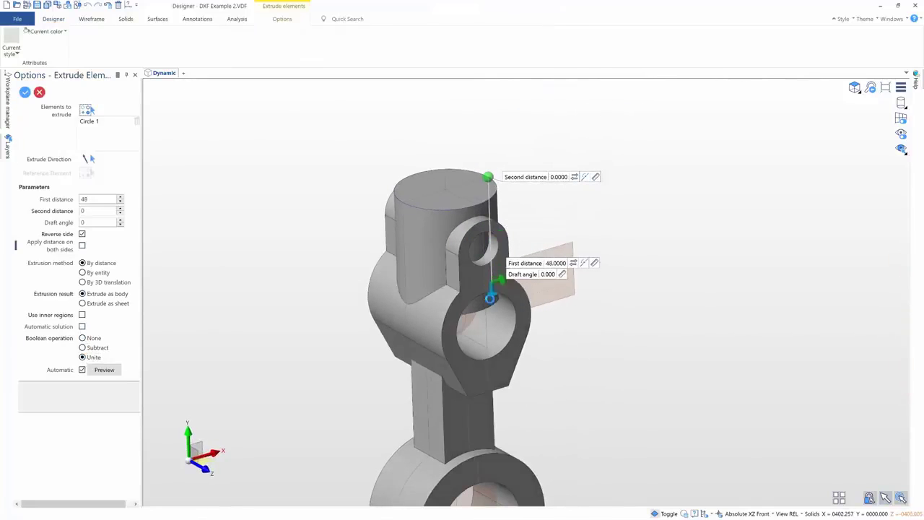
pyautogui.rightClick(564, 316)
pyautogui.rightClick(563, 316)
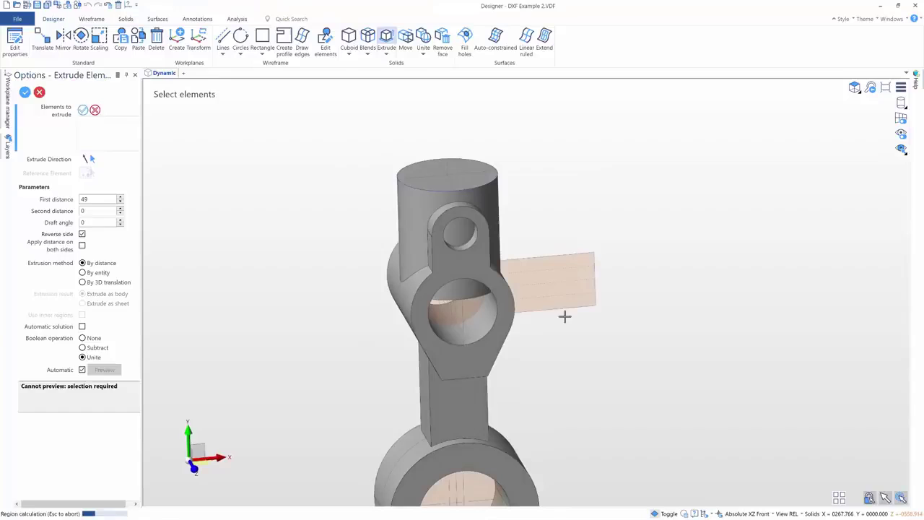
# Move the small upper hole's inner face along its axis so the hole cuts through the vertical cylinder
pyautogui.click(406, 41)
pyautogui.click(80, 213)
pyautogui.click(451, 231)
pyautogui.rightClick(451, 231)
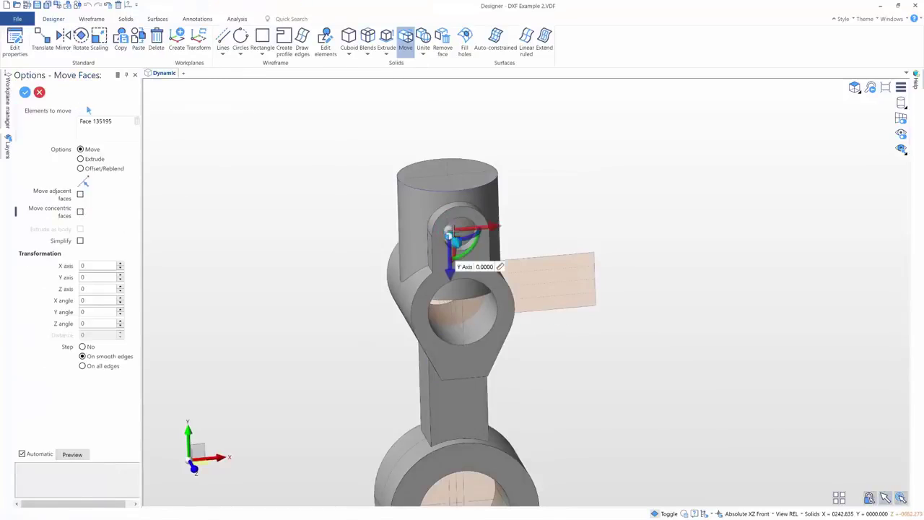
pyautogui.moveTo(451, 231); pyautogui.dragTo(470, 238, button='middle')
pyautogui.scroll(4, 470, 238)
pyautogui.moveTo(471, 239); pyautogui.dragTo(314, 128)
pyautogui.moveTo(313, 128); pyautogui.dragTo(273, 109, button='middle')
pyautogui.press('Return')
# Move the large hole's inner face along its axis so it clears the cylinder material inside the head
pyautogui.click(455, 318)
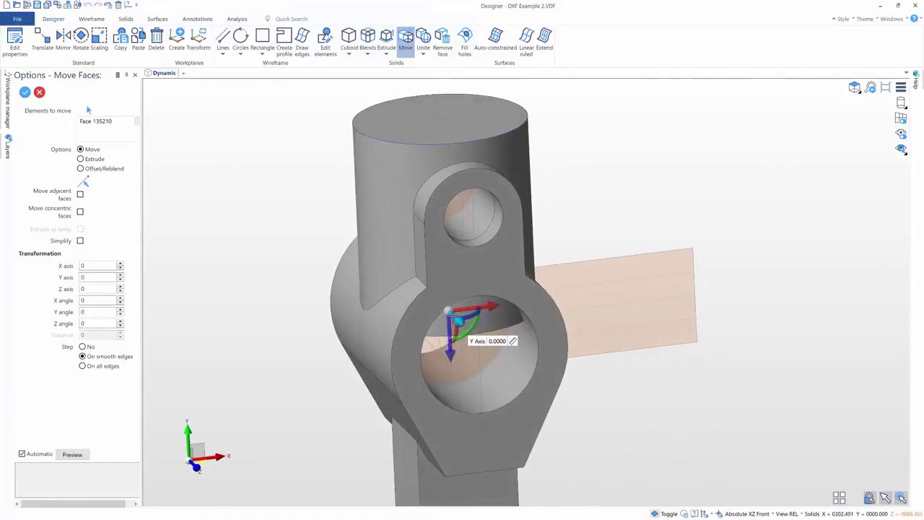
pyautogui.moveTo(453, 319); pyautogui.dragTo(295, 190)
pyautogui.press('Escape')
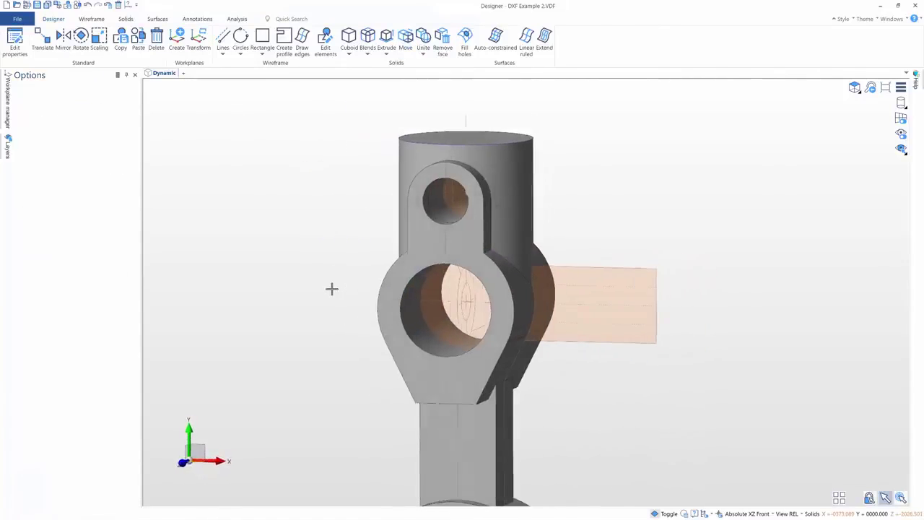
# Hide the solids and create a workplane at the centre of the two concentric circles, aligned with their centre lines
pyautogui.click(8, 147)
pyautogui.click(64, 87)
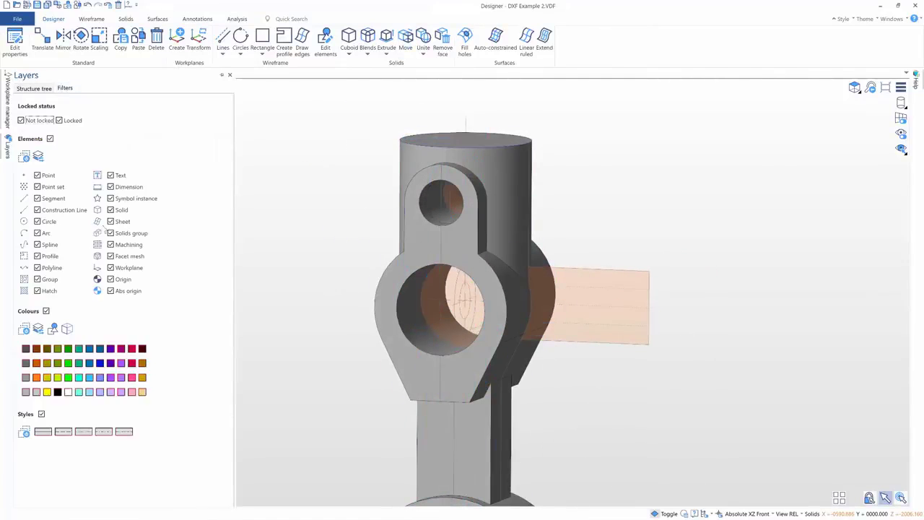
pyautogui.click(110, 209)
pyautogui.click(176, 40)
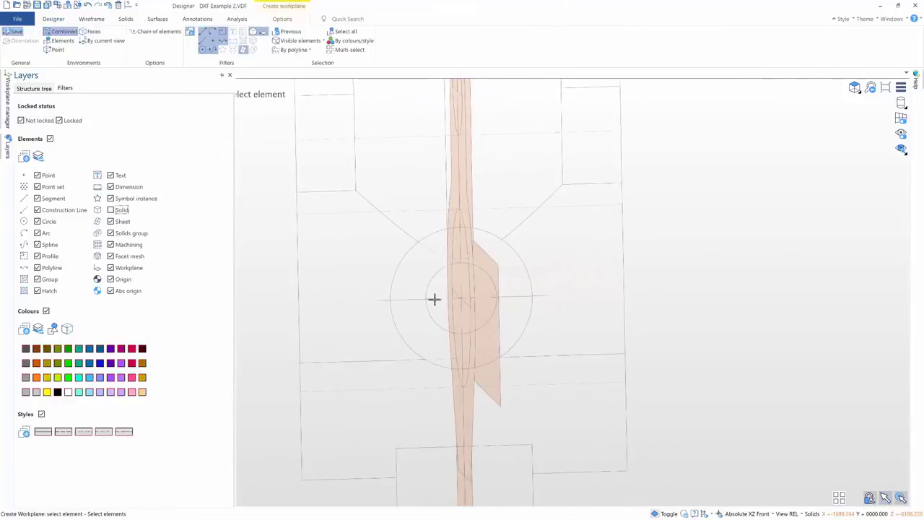
pyautogui.click(461, 298)
pyautogui.click(491, 296)
pyautogui.click(462, 271)
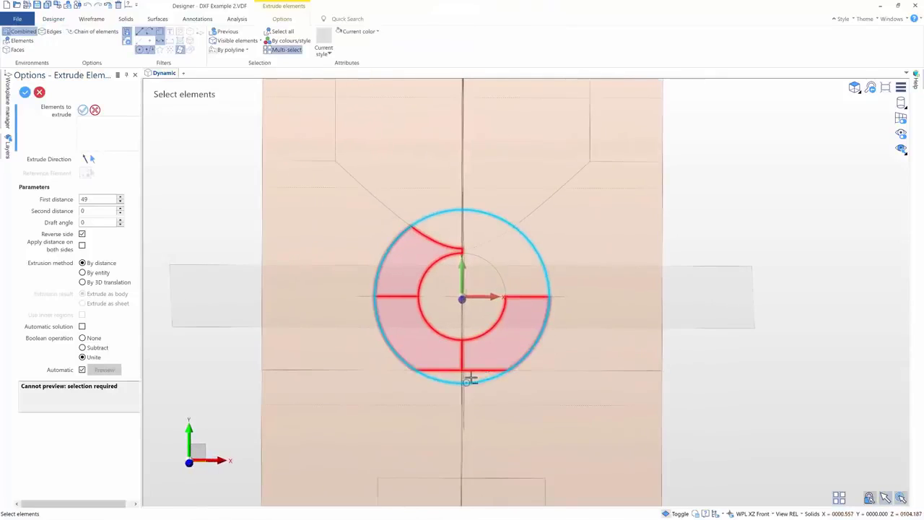
# Show the solids again and extrude the ring regions between the concentric circles with a first distance of 62.5, united with the head
pyautogui.moveTo(444, 228); pyautogui.dragTo(425, 226, button='middle')
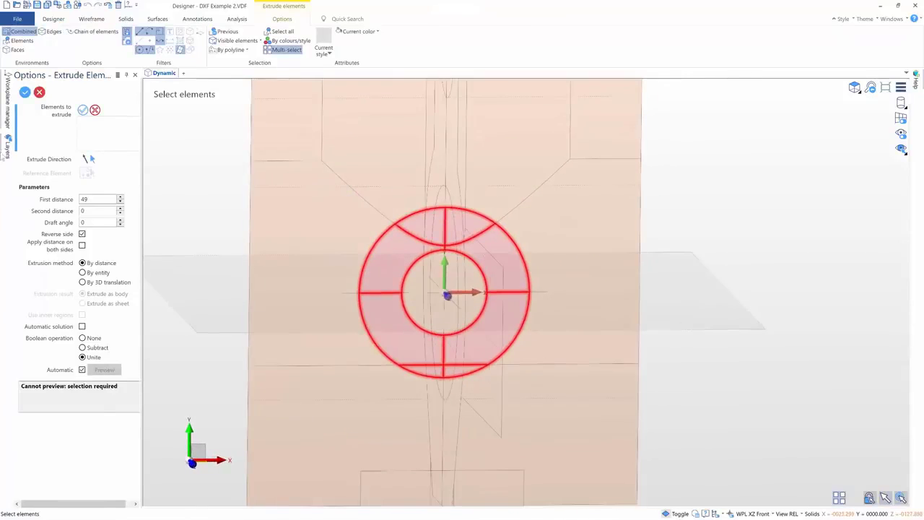
pyautogui.click(8, 148)
pyautogui.click(111, 210)
pyautogui.scroll(-3, 395, 289)
pyautogui.moveTo(395, 289); pyautogui.dragTo(439, 303, button='middle')
pyautogui.click(436, 308)
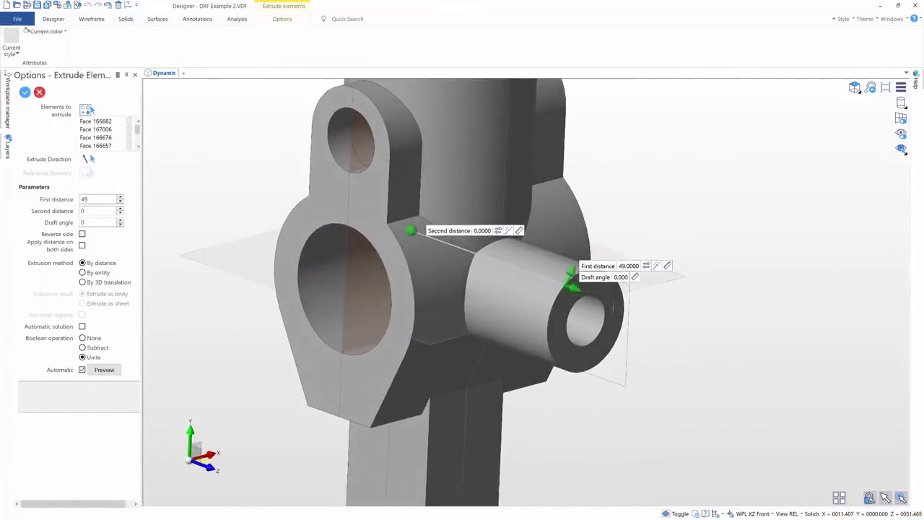
pyautogui.click(629, 283)
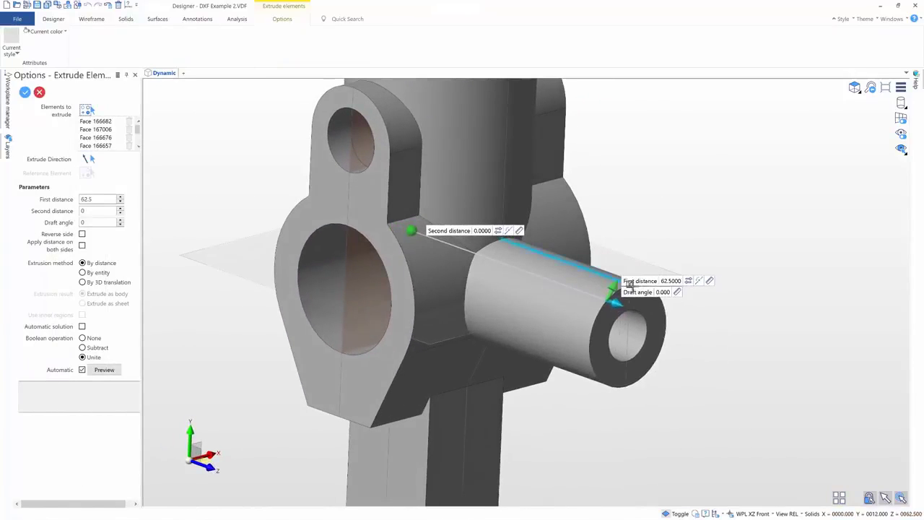
# Set the second distance of the ring extrusion to -19 so the large hole stays clear, and finish the boss
pyautogui.scroll(-3, 628, 284)
pyautogui.moveTo(635, 317); pyautogui.dragTo(695, 343, button='middle')
pyautogui.scroll(3, 446, 257)
pyautogui.click(446, 257)
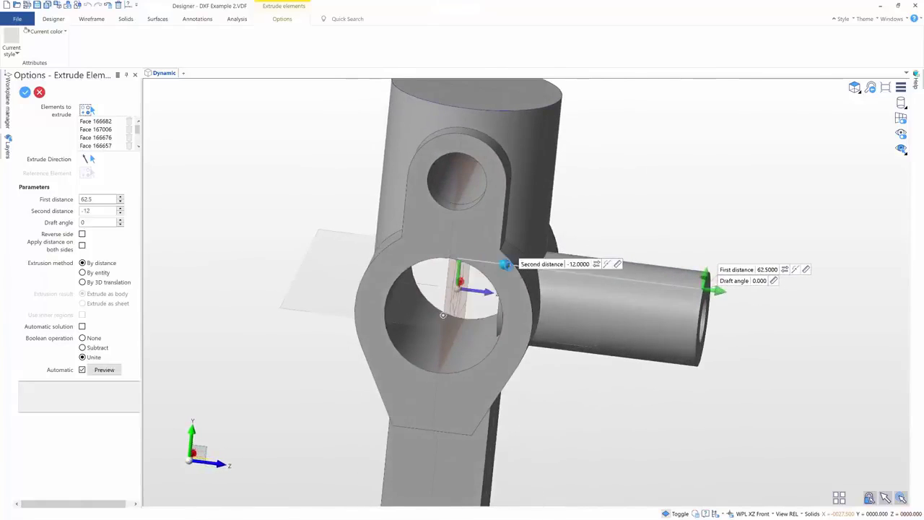
pyautogui.click(523, 291)
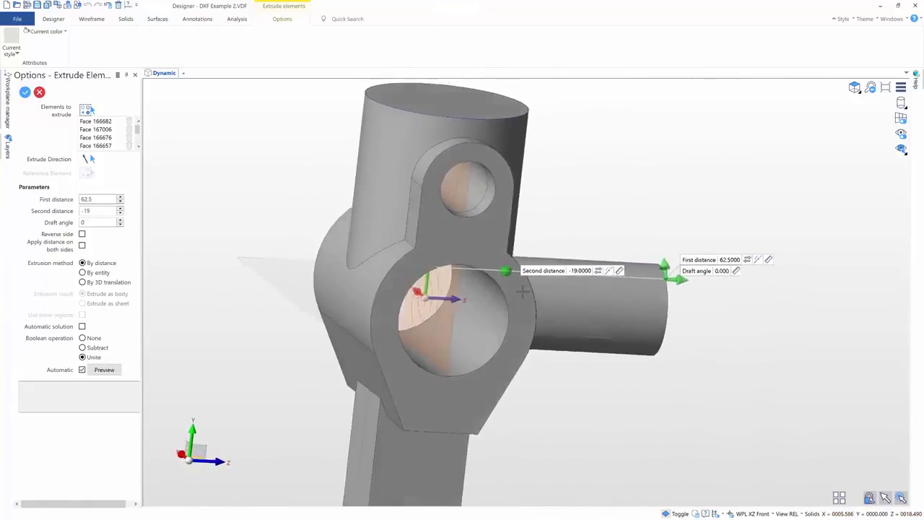
pyautogui.rightClick(523, 291)
pyautogui.press('Escape')
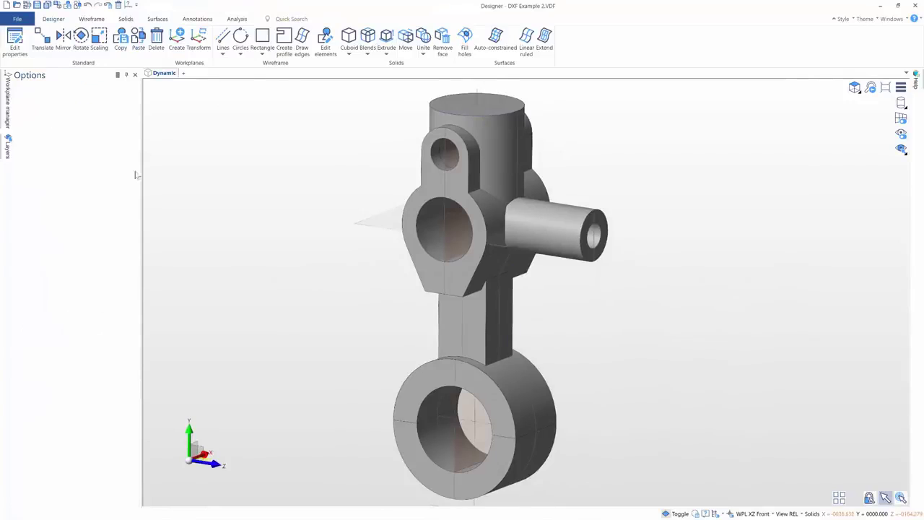
# Hide the wireframe of the Solids layer and the whole Views layer
pyautogui.scroll(-1, 306, 109)
pyautogui.click(8, 148)
pyautogui.click(33, 88)
pyautogui.click(30, 134)
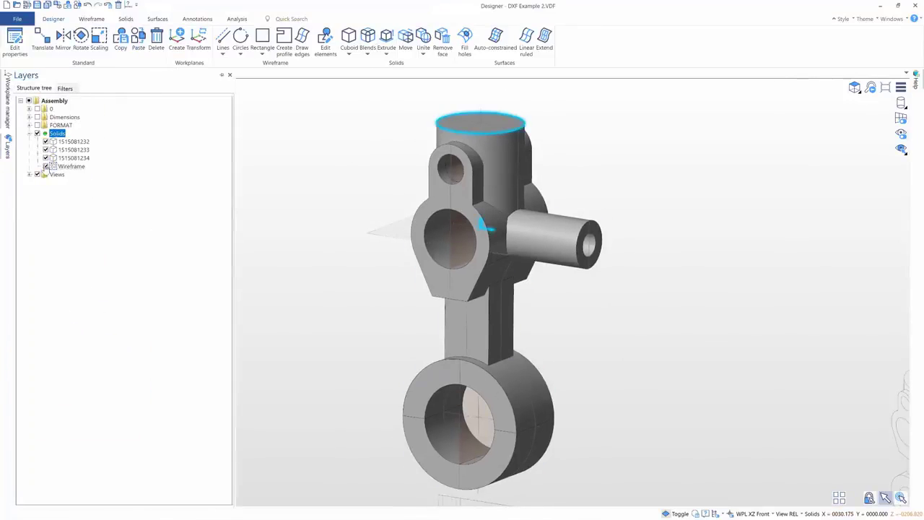
pyautogui.click(45, 166)
pyautogui.click(38, 174)
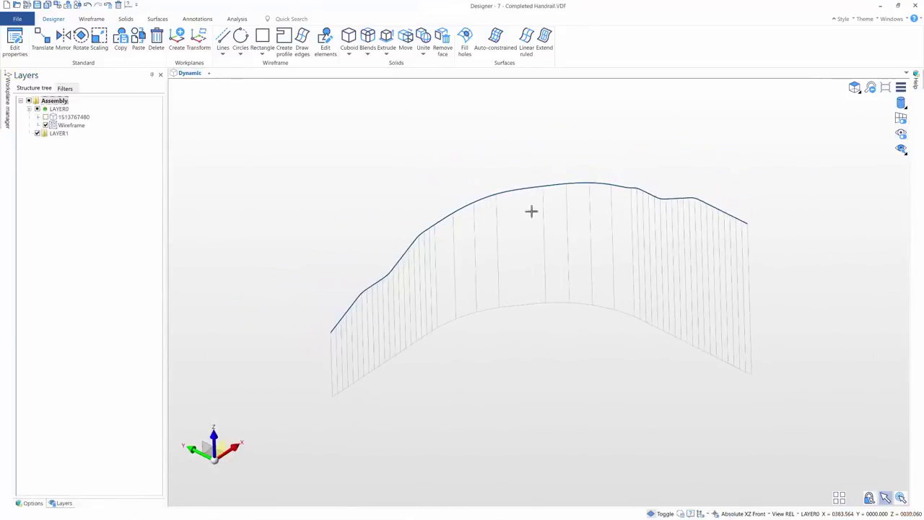
# In the top view of the Completed Handrail file, sketch a centred horizontal slot with a straight length of 15
pyautogui.click(855, 102)
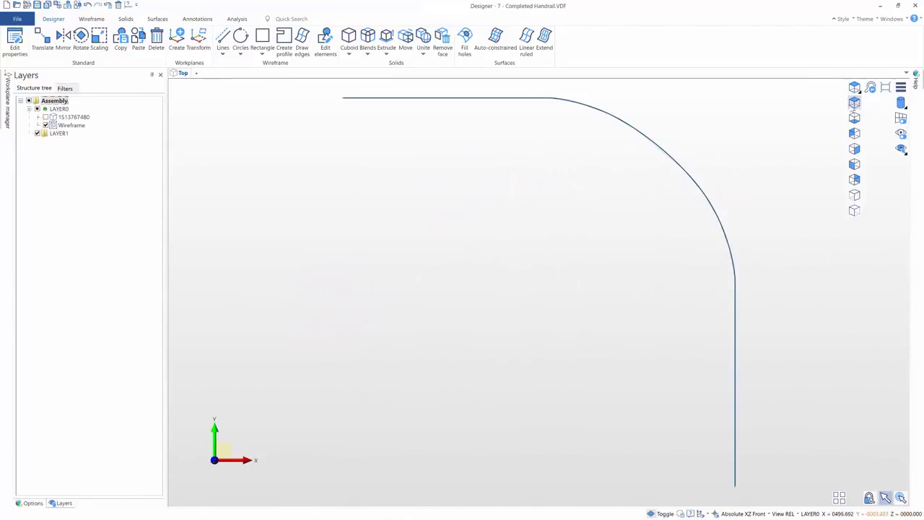
pyautogui.scroll(3, 589, 208)
pyautogui.click(91, 19)
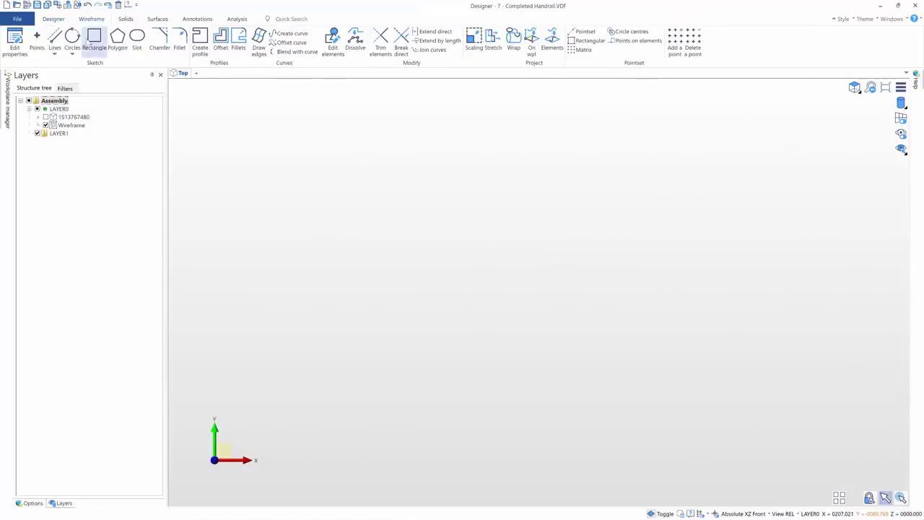
pyautogui.click(136, 36)
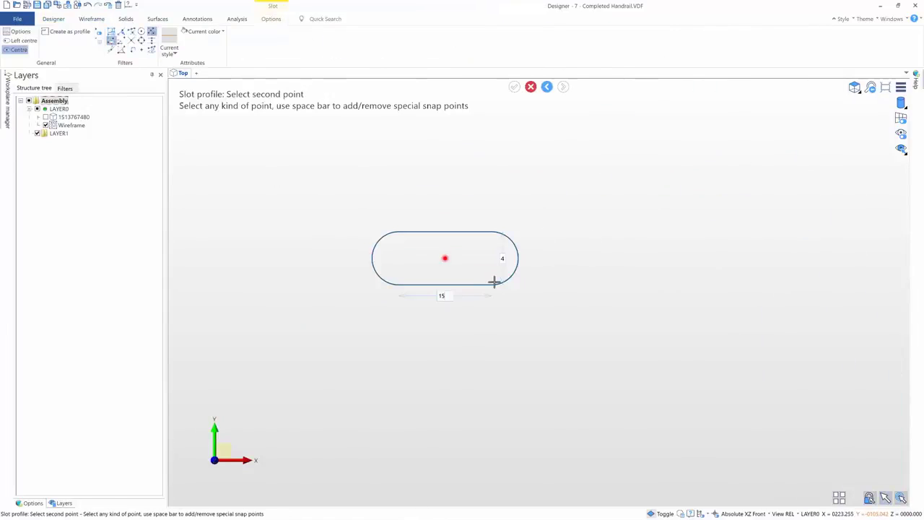
pyautogui.press('Return')
pyautogui.press('Escape')
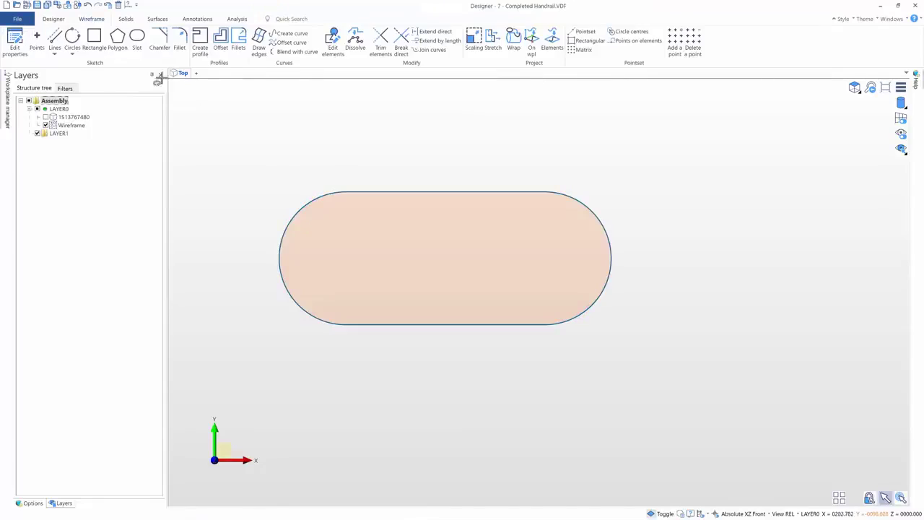
# Sketch a thin rectangle centred on the midpoint of the slot's upper edge, spanning the full straight length
pyautogui.click(95, 42)
pyautogui.click(444, 190)
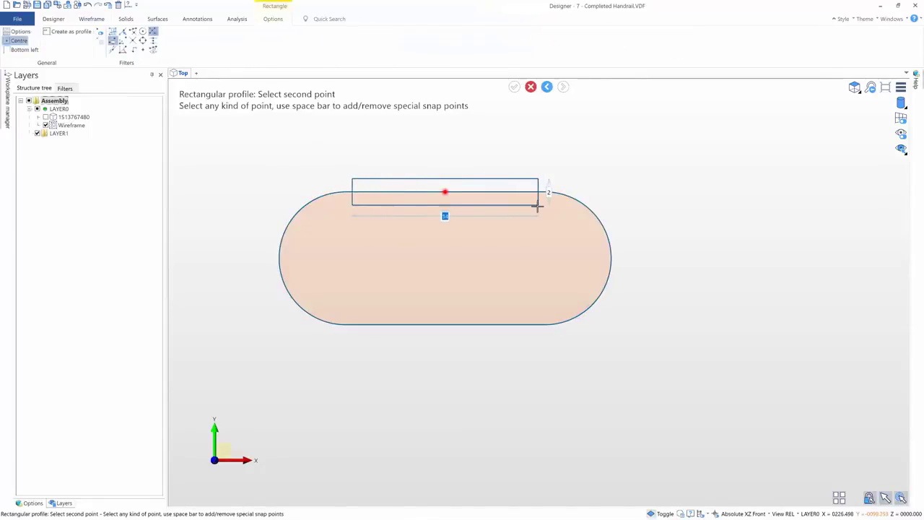
pyautogui.press('Return')
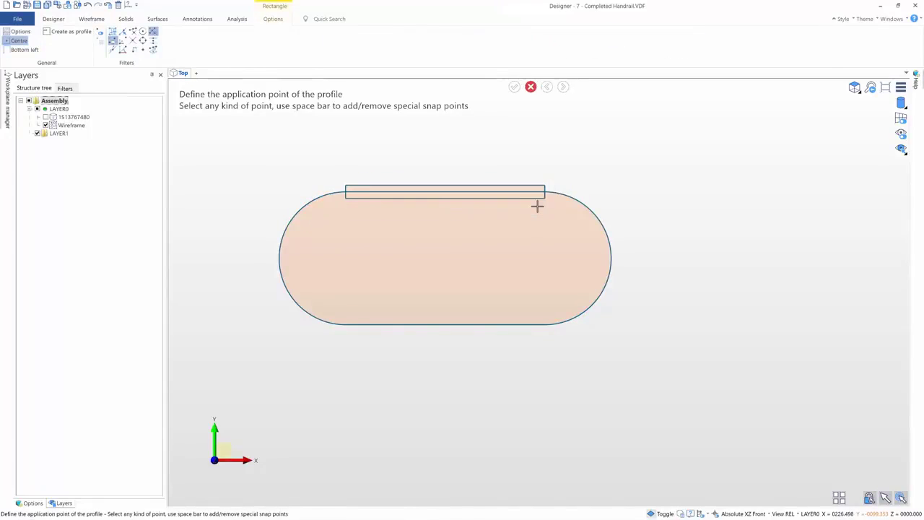
# Sketch two rectangles 3 high below the slot, each running outward from one end of its lower straight edge
pyautogui.click(345, 325)
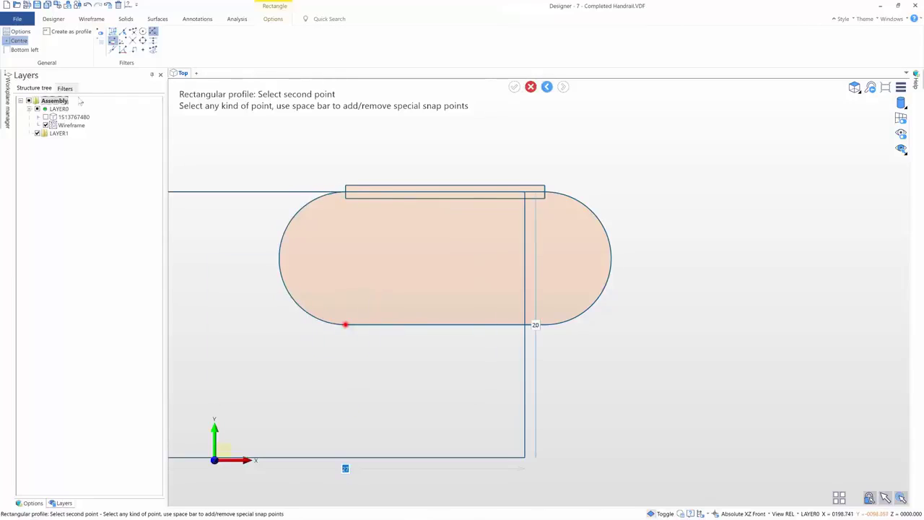
pyautogui.click(277, 365)
pyautogui.click(544, 325)
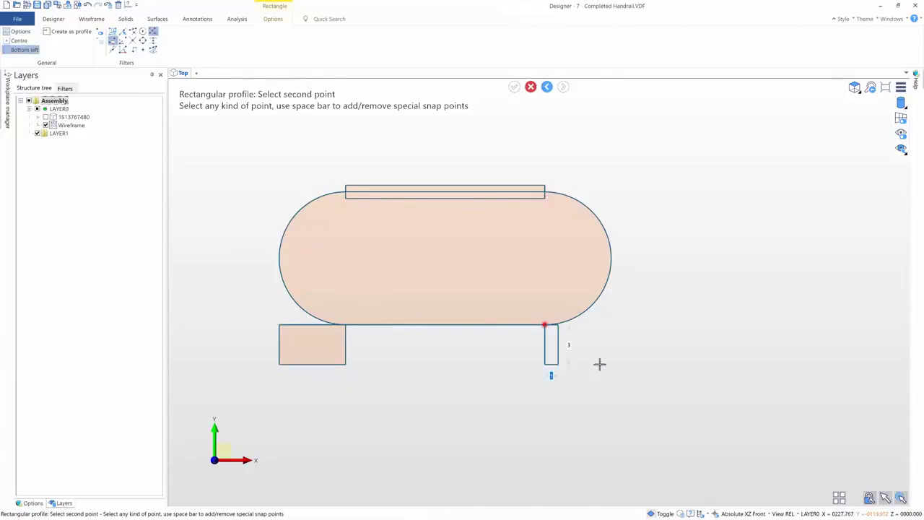
pyautogui.click(611, 364)
pyautogui.press('Escape')
# Break away the overlapping lines at the upper rectangle and fillet both side arcs to the top edges of the lower rectangles
pyautogui.click(402, 40)
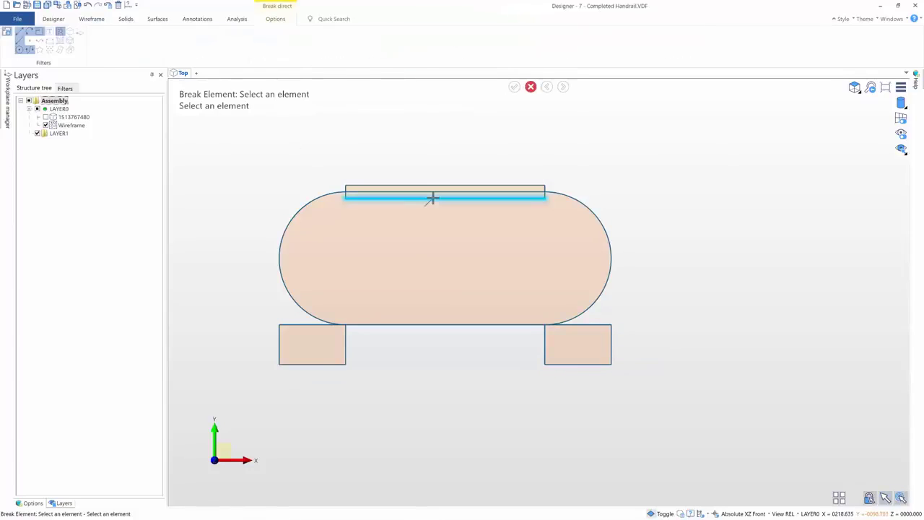
pyautogui.press('Escape')
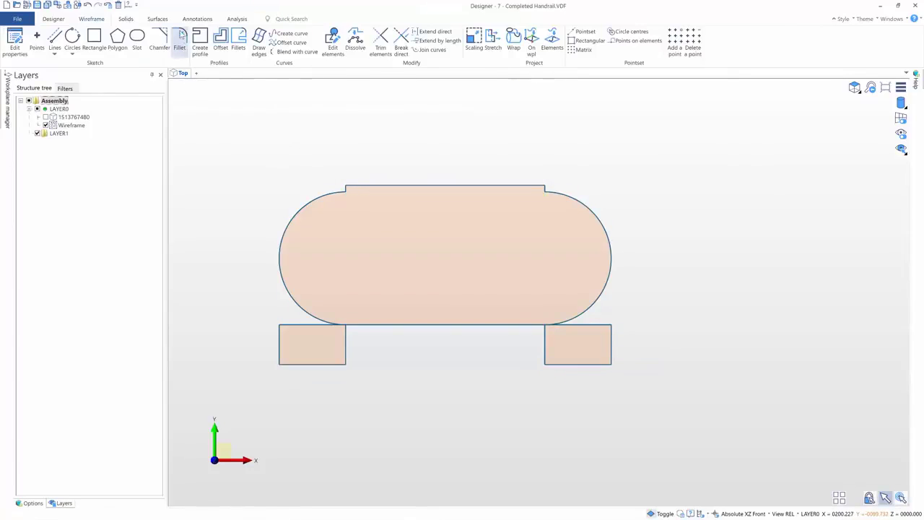
pyautogui.click(180, 37)
pyautogui.click(309, 305)
pyautogui.click(312, 326)
pyautogui.click(580, 315)
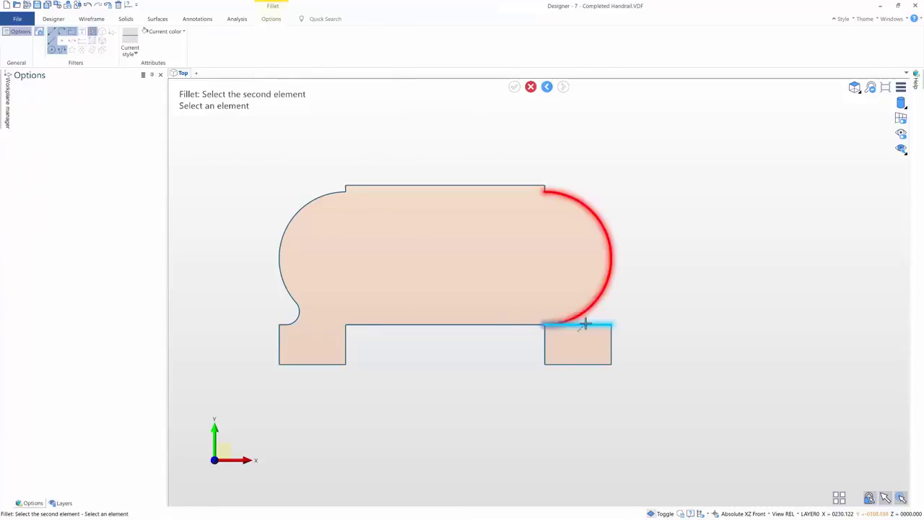
pyautogui.click(586, 325)
pyautogui.press('Escape')
pyautogui.press('Escape')
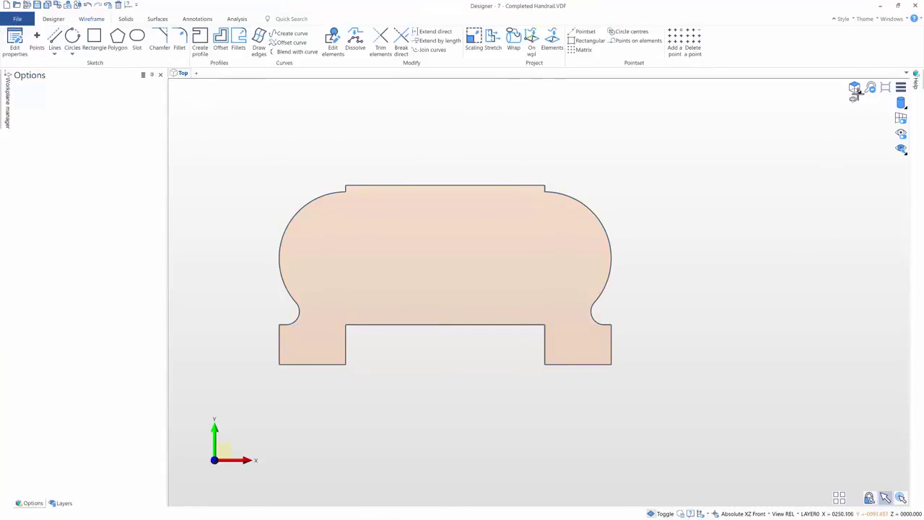
# Create a 1 Drive 2 shape surface with the upper handrail curve as drive and the sketched profile as both shape curves
pyautogui.click(853, 207)
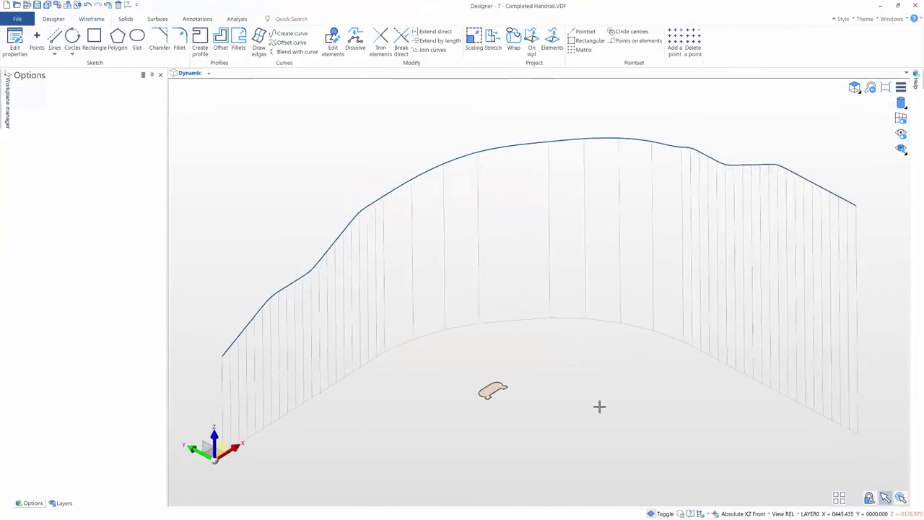
pyautogui.click(158, 20)
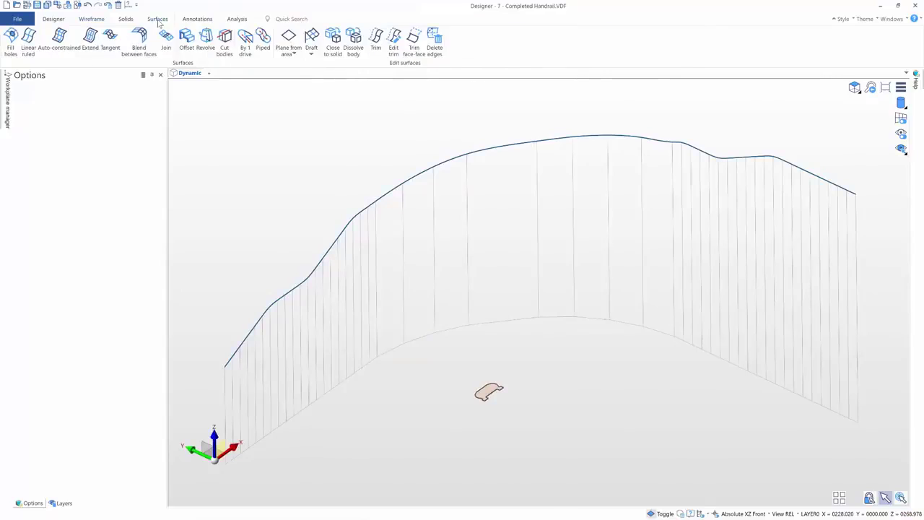
pyautogui.click(245, 44)
pyautogui.click(388, 193)
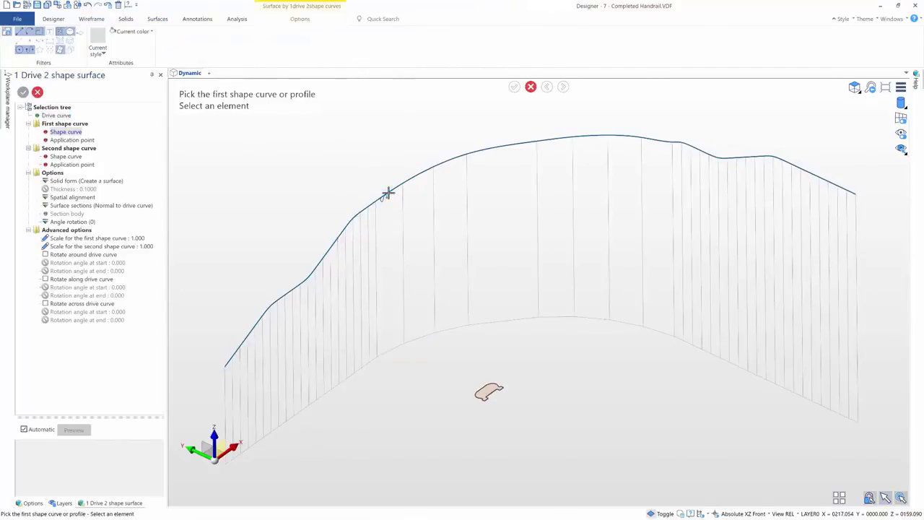
pyautogui.click(469, 395)
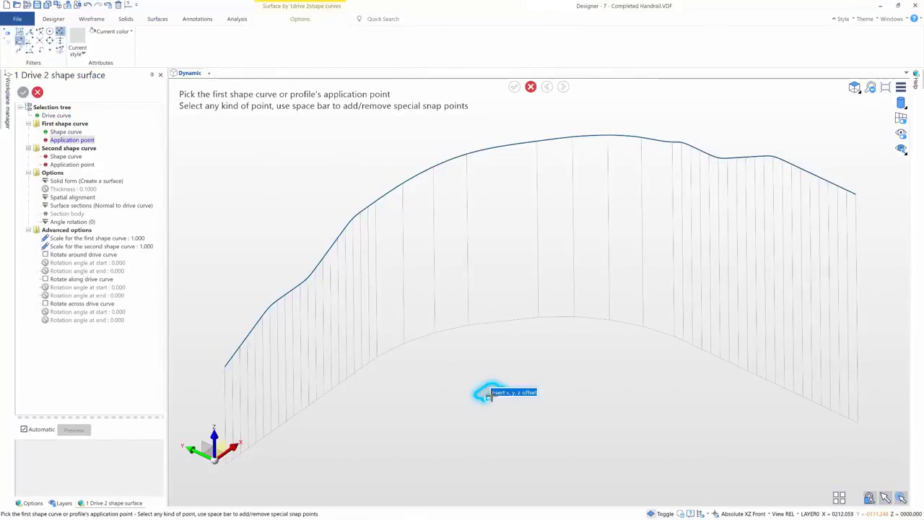
pyautogui.scroll(3, 488, 394)
pyautogui.click(491, 389)
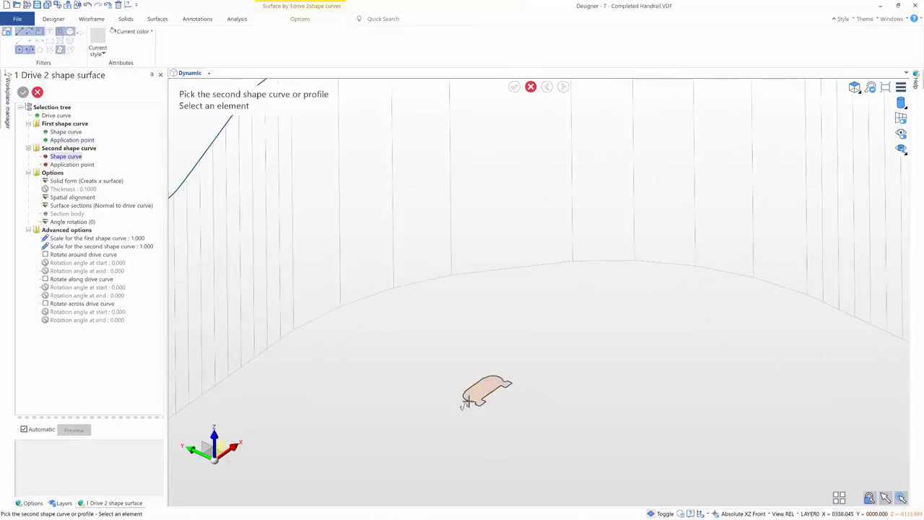
pyautogui.click(487, 396)
pyautogui.click(489, 390)
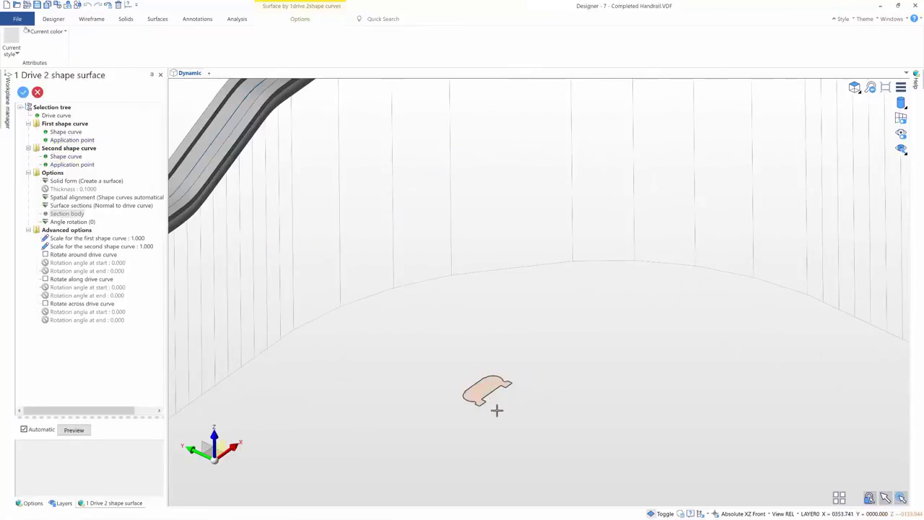
pyautogui.scroll(-3, 494, 404)
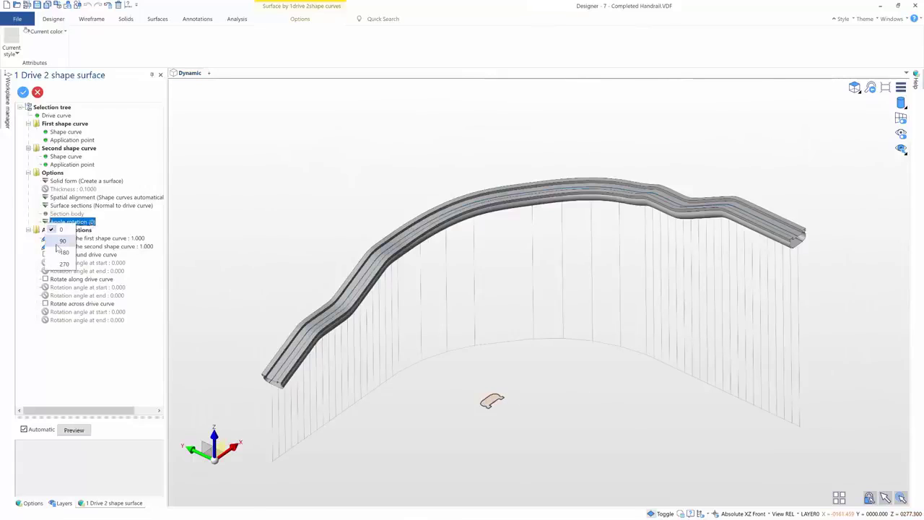
# Set the sweep's angle rotation to 180, change its solid form from surface to solid, and create the handrail
pyautogui.click(60, 241)
pyautogui.click(51, 248)
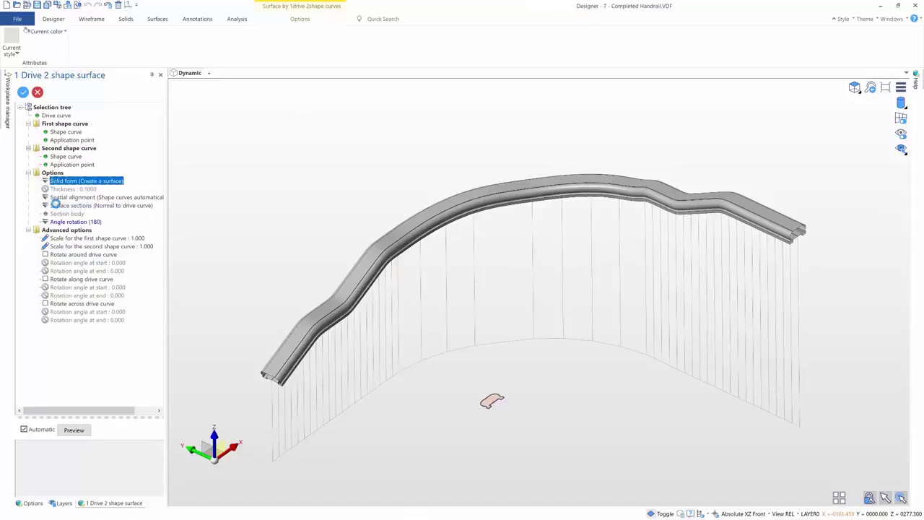
pyautogui.click(23, 93)
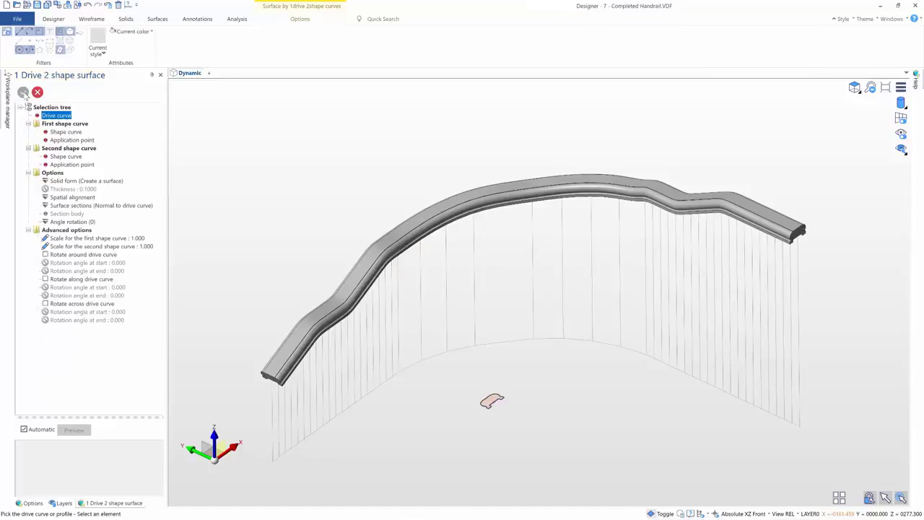
# Leave the sweep command and create a rectangular cuboid base plate extending around the handlebar clamp's underside
pyautogui.click(37, 92)
pyautogui.click(45, 133)
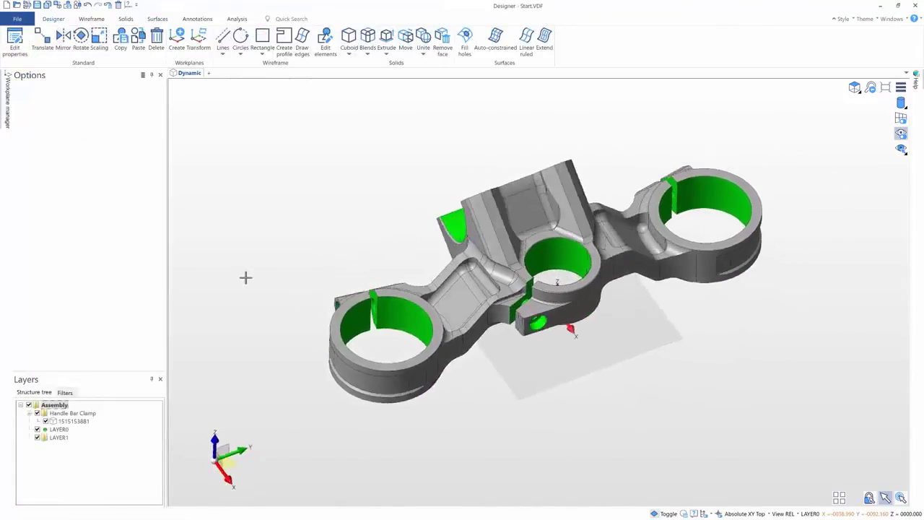
pyautogui.click(349, 36)
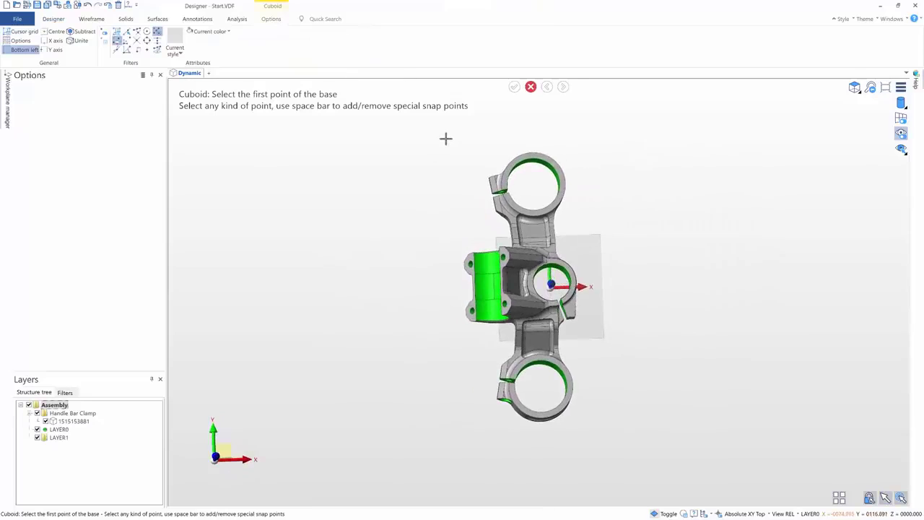
pyautogui.click(633, 438)
pyautogui.click(609, 463)
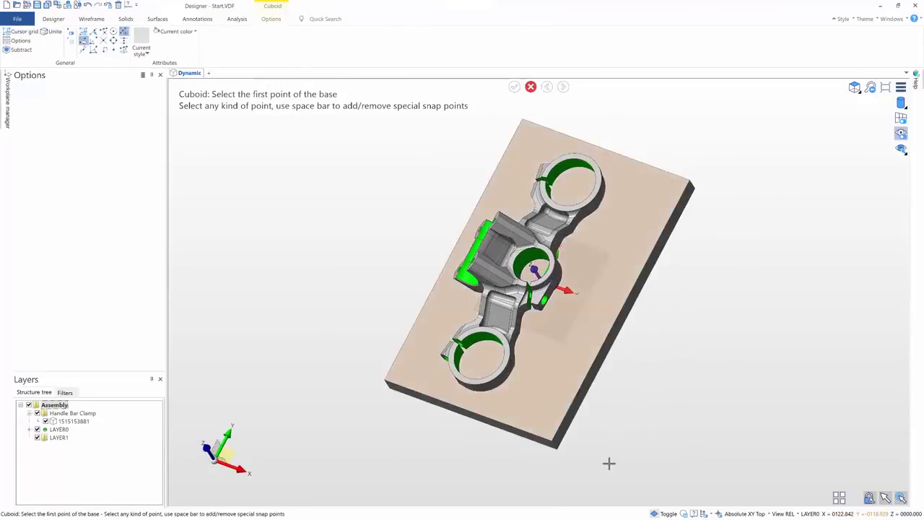
pyautogui.press('Escape')
pyautogui.moveTo(654, 485); pyautogui.dragTo(651, 390, button='middle')
pyautogui.scroll(3, 651, 390)
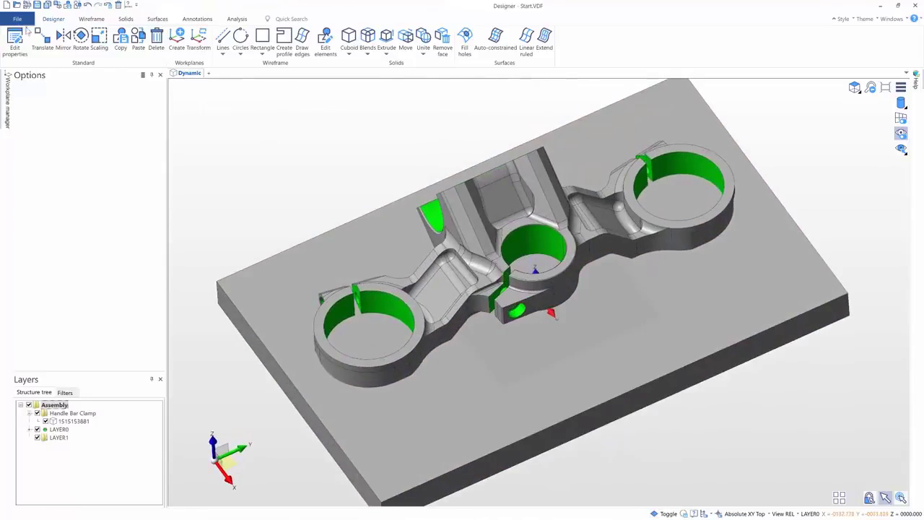
# Edit the base plate's properties to change its colour to orange
pyautogui.click(16, 41)
pyautogui.click(276, 265)
pyautogui.rightClick(276, 265)
pyautogui.click(117, 108)
pyautogui.click(99, 139)
pyautogui.rightClick(270, 149)
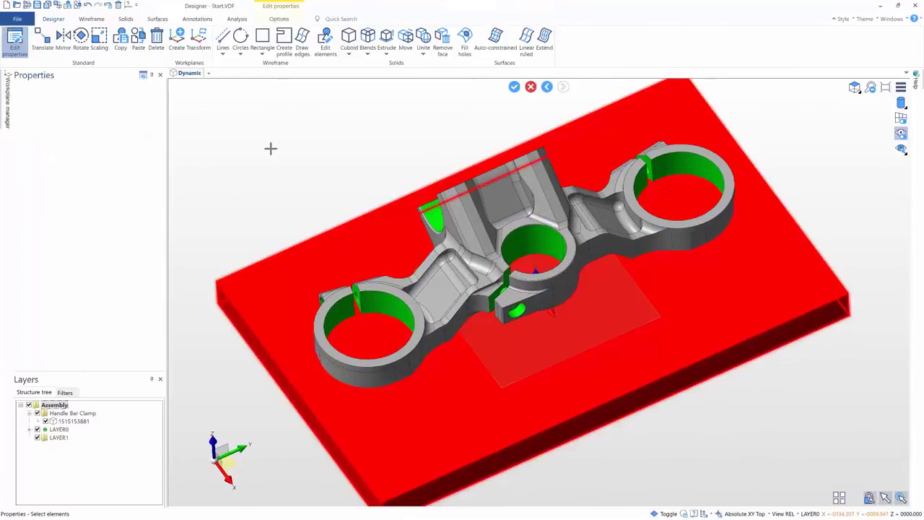
pyautogui.moveTo(270, 149); pyautogui.dragTo(271, 148, button='middle')
pyautogui.press('Escape')
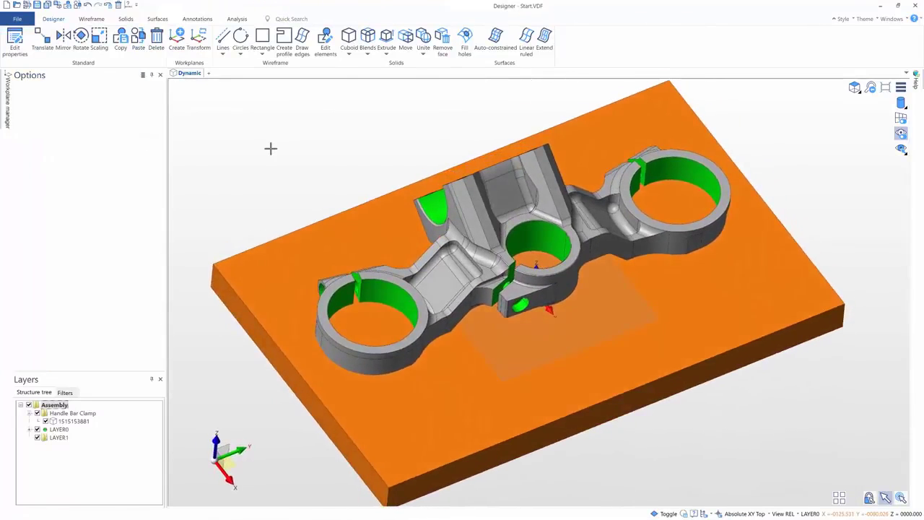
# Generate a cavity in the orange plate using the handlebar clamp body as the tool, and hide the Handle Bar Clamp layer
pyautogui.click(126, 18)
pyautogui.click(592, 39)
pyautogui.click(350, 170)
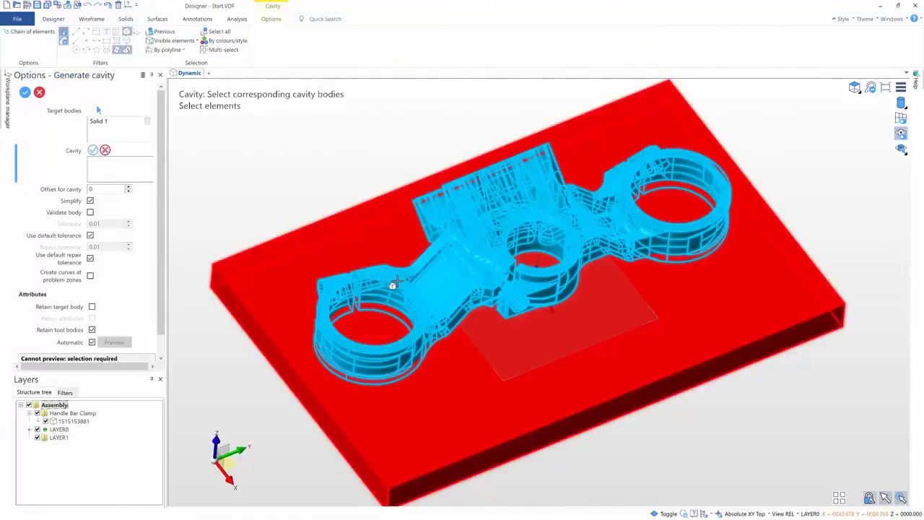
pyautogui.click(397, 281)
pyautogui.rightClick(397, 281)
pyautogui.moveTo(353, 231); pyautogui.dragTo(322, 178, button='middle')
pyautogui.rightClick(322, 178)
pyautogui.click(37, 413)
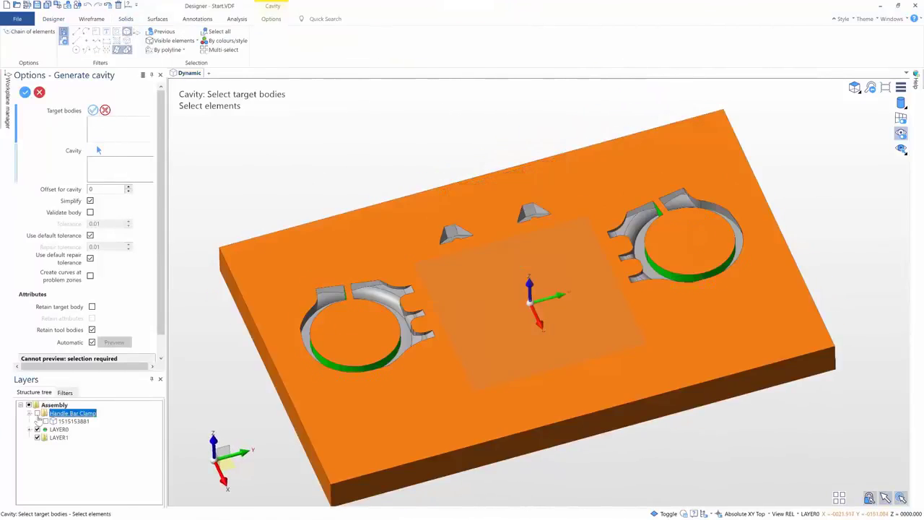
pyautogui.press('Escape')
# Delete and heal the small notch faces along the front edges of the two trapezoidal pockets
pyautogui.scroll(5, 574, 105)
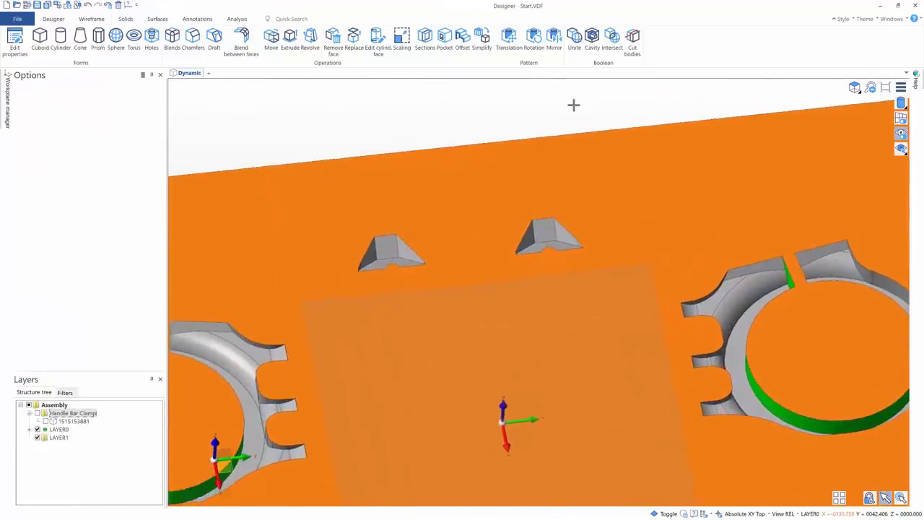
pyautogui.click(333, 38)
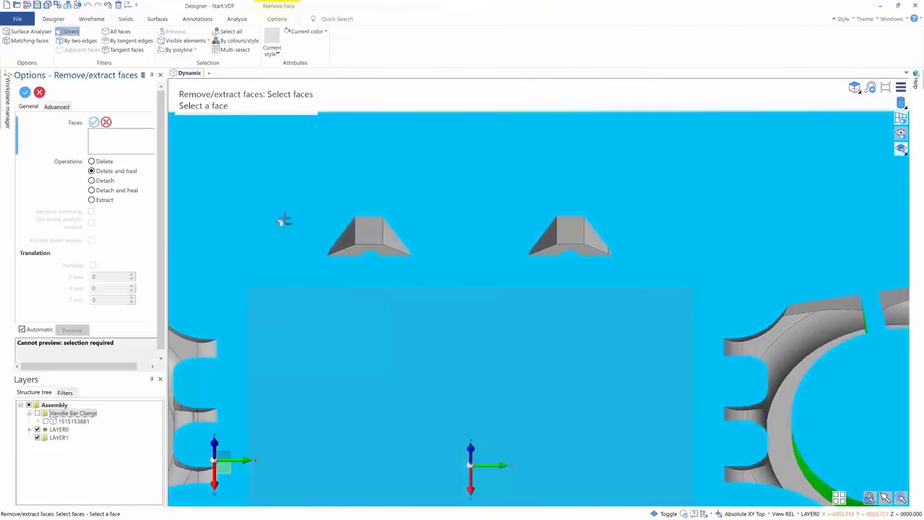
pyautogui.moveTo(664, 285); pyautogui.dragTo(663, 284)
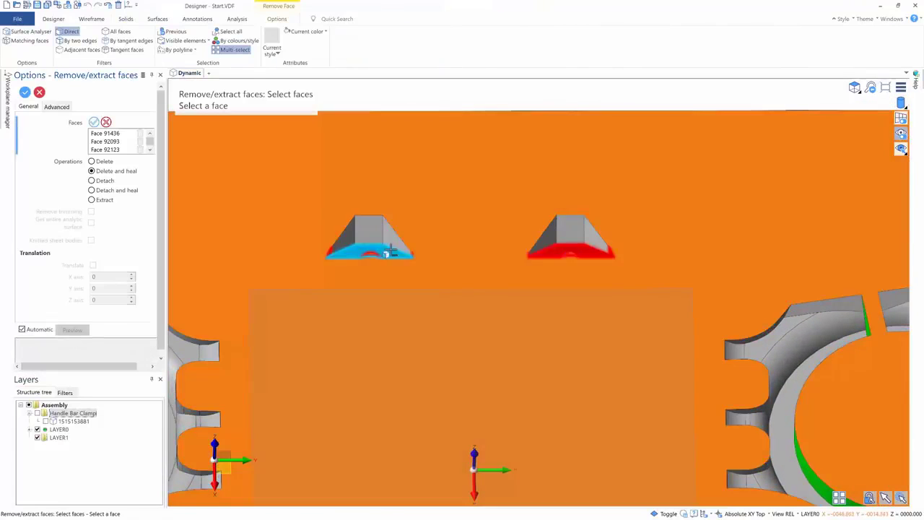
pyautogui.rightClick(489, 261)
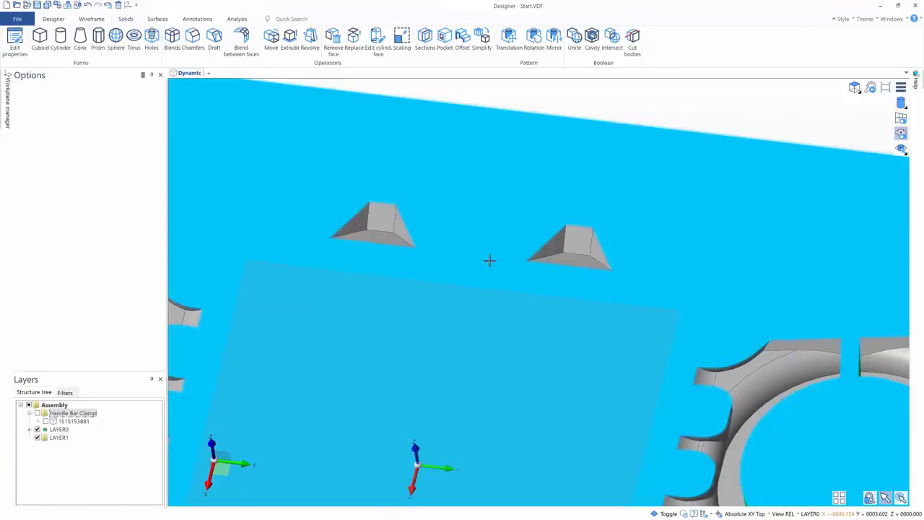
# Extrude the inner side face of one trapezoidal pocket 37.6 across to the other, joining them into a single long pocket
pyautogui.click(289, 44)
pyautogui.click(358, 226)
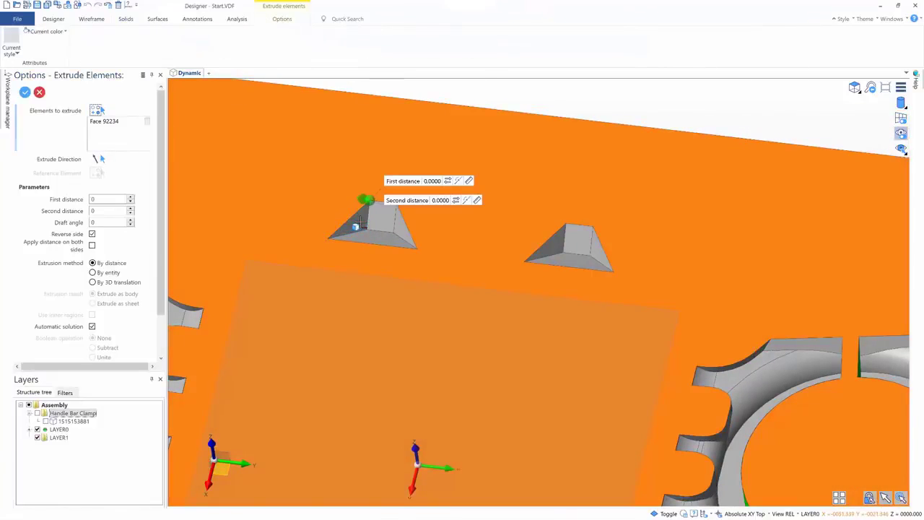
pyautogui.click(102, 159)
pyautogui.click(376, 246)
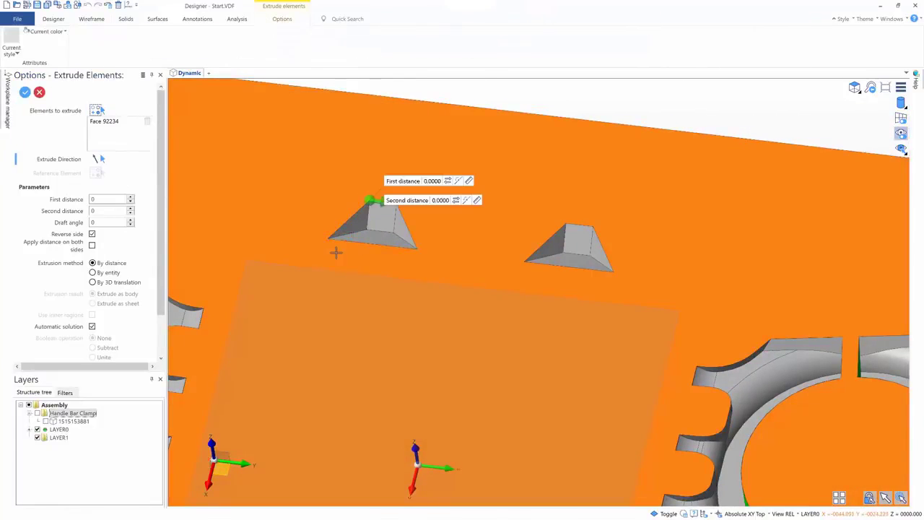
pyautogui.moveTo(382, 202); pyautogui.dragTo(579, 225)
pyautogui.rightClick(582, 256)
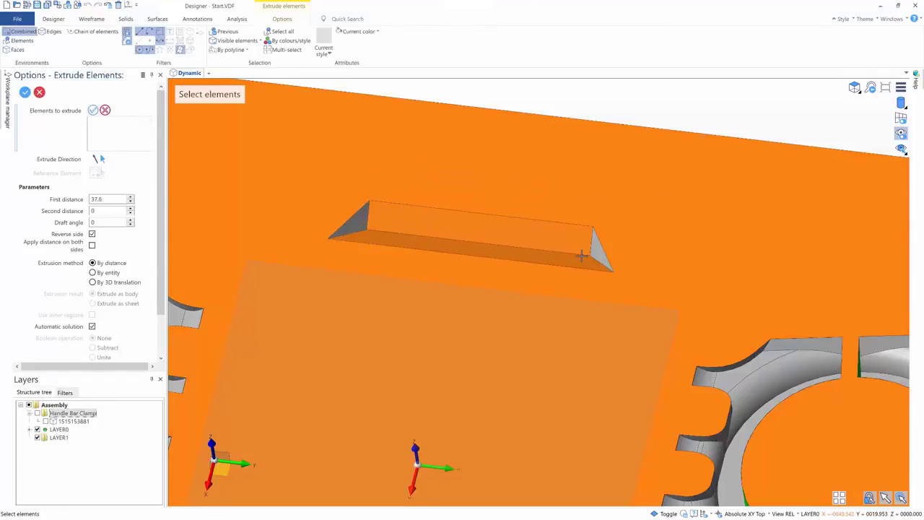
pyautogui.rightClick(582, 255)
# Use Replace face on the split gap of the left ring recess to close the gap with the neighbouring surface
pyautogui.scroll(-4, 582, 255)
pyautogui.moveTo(581, 255); pyautogui.dragTo(503, 144, button='middle')
pyautogui.click(354, 41)
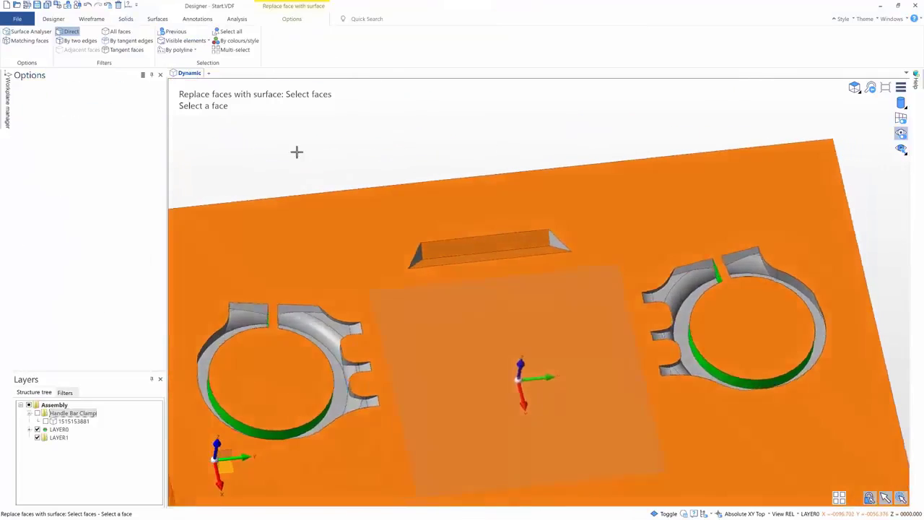
pyautogui.moveTo(296, 153); pyautogui.dragTo(274, 289, button='middle')
pyautogui.click(289, 330)
pyautogui.rightClick(289, 330)
pyautogui.moveTo(289, 330); pyautogui.dragTo(361, 289, button='middle')
pyautogui.click(302, 330)
pyautogui.moveTo(426, 333); pyautogui.dragTo(447, 334, button='middle')
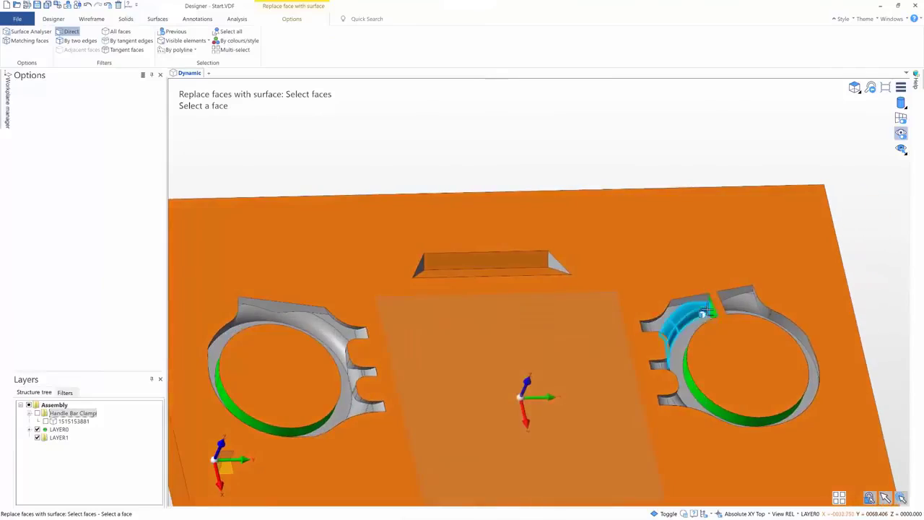
# Close the split gap of the right ring recess in the same way with Replace face
pyautogui.click(710, 309)
pyautogui.rightClick(709, 309)
pyautogui.moveTo(709, 309); pyautogui.dragTo(687, 294, button='middle')
pyautogui.click(685, 295)
pyautogui.moveTo(643, 325); pyautogui.dragTo(643, 327, button='middle')
pyautogui.rightClick(644, 327)
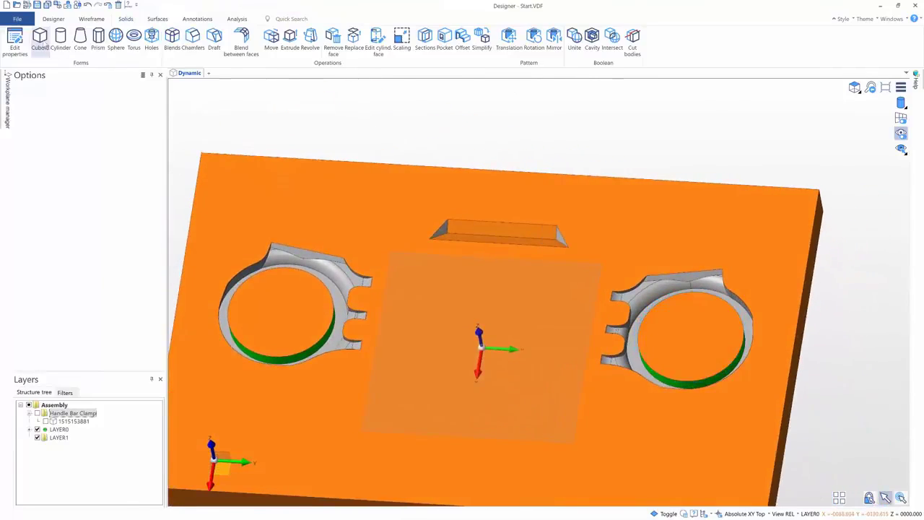
# Subtract a cuboid 5 deep from the plate between the two ring recesses, spanning their inner finger-shaped ends
pyautogui.click(41, 40)
pyautogui.moveTo(404, 289); pyautogui.dragTo(409, 286, button='middle')
pyautogui.click(374, 278)
pyautogui.click(605, 363)
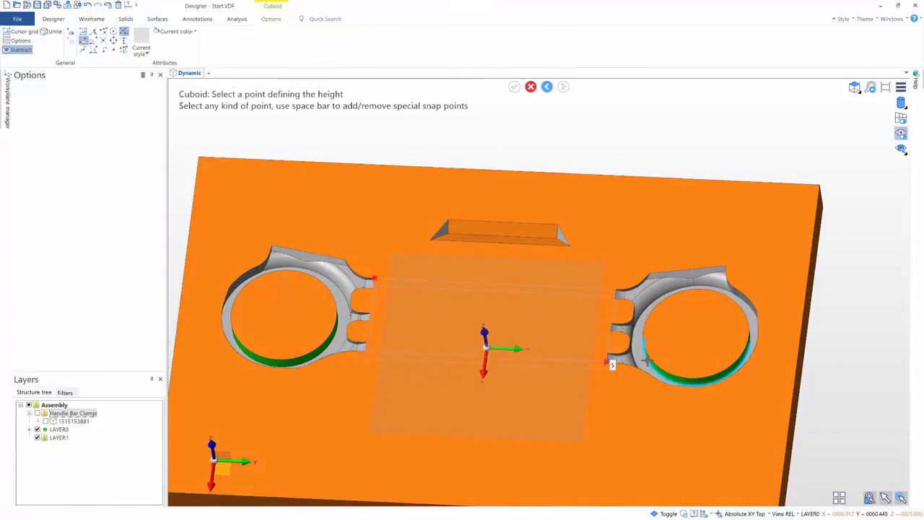
pyautogui.click(612, 368)
pyautogui.press('Escape')
# Move the circular faces inside both ring recesses down along the Z axis until they pass through the plate
pyautogui.click(289, 39)
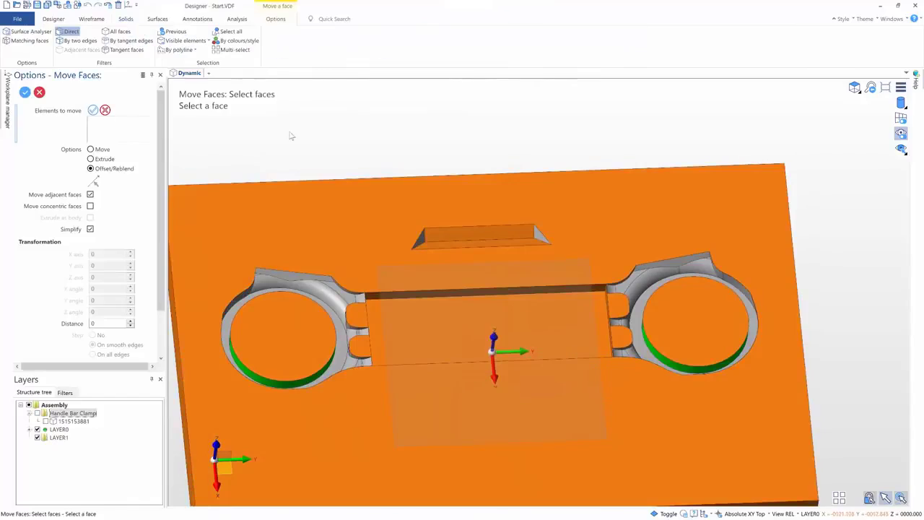
pyautogui.click(111, 151)
pyautogui.keyDown('ctrl'); pyautogui.click(289, 332); pyautogui.keyUp('ctrl')
pyautogui.keyDown('ctrl'); pyautogui.click(686, 335); pyautogui.keyUp('ctrl')
pyautogui.rightClick(687, 335)
pyautogui.moveTo(686, 334); pyautogui.dragTo(614, 303, button='middle')
pyautogui.click(301, 242)
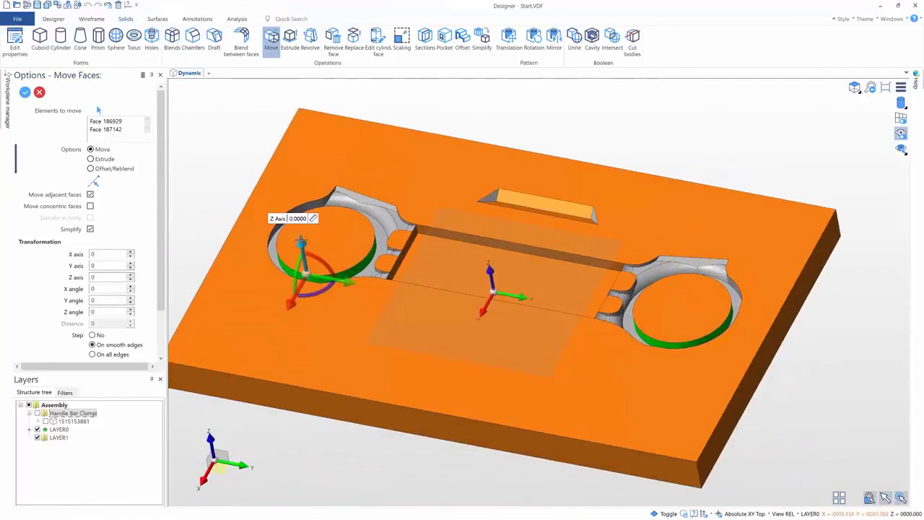
pyautogui.moveTo(301, 242); pyautogui.dragTo(344, 367)
pyautogui.rightClick(344, 367)
# Offset the cylindrical walls of both circular through holes by 1.5 using Offset/Reblend
pyautogui.click(311, 238)
pyautogui.click(703, 291)
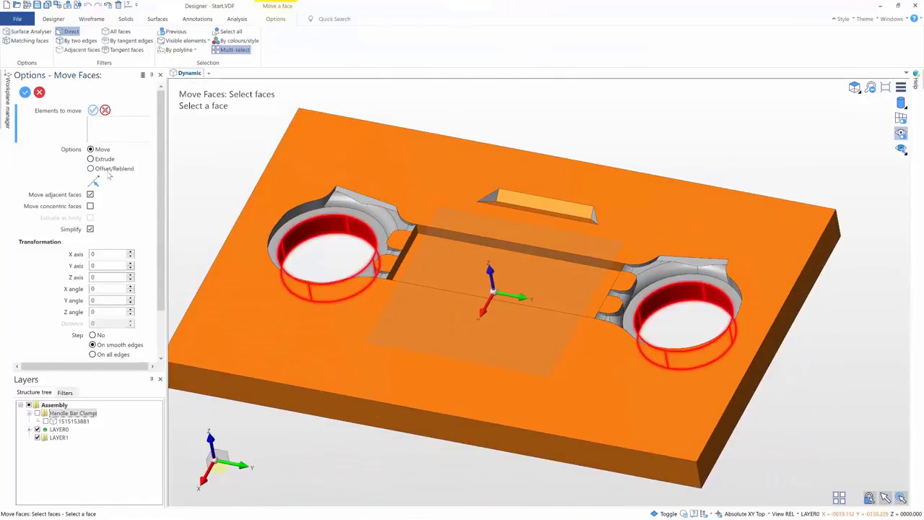
pyautogui.click(127, 170)
pyautogui.write('1.5')
pyautogui.press('Return')
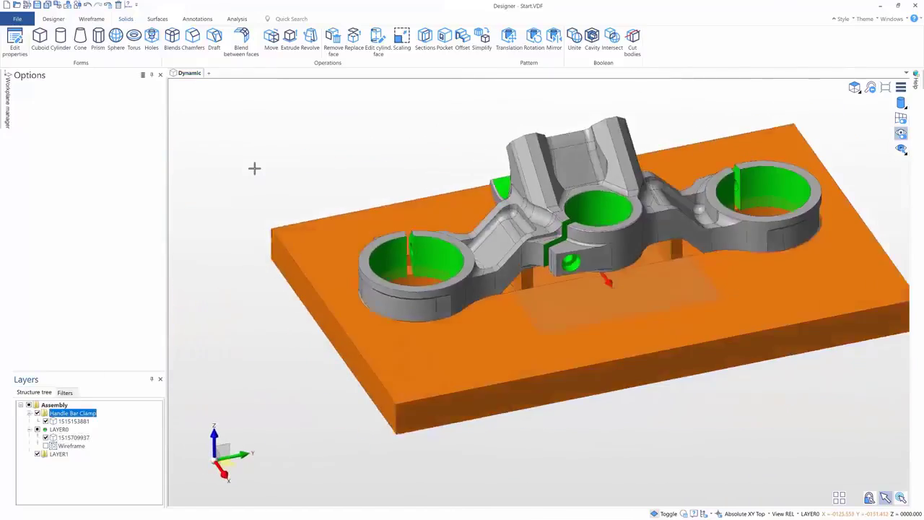
# Merge Clamp.VDF from the Demo_for_Q1 folder into the model and place the clamp on the plate beside the handlebar part
pyautogui.click(18, 19)
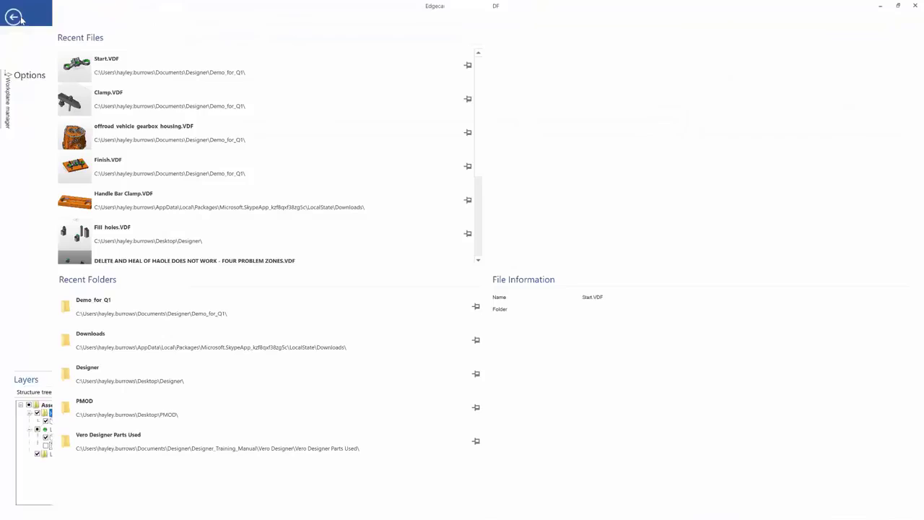
pyautogui.click(21, 89)
pyautogui.click(198, 228)
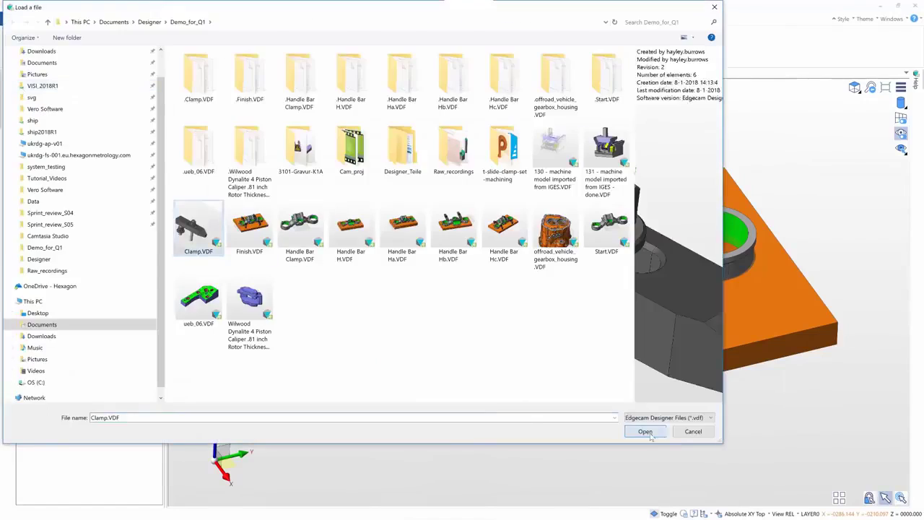
pyautogui.click(646, 431)
pyautogui.click(428, 252)
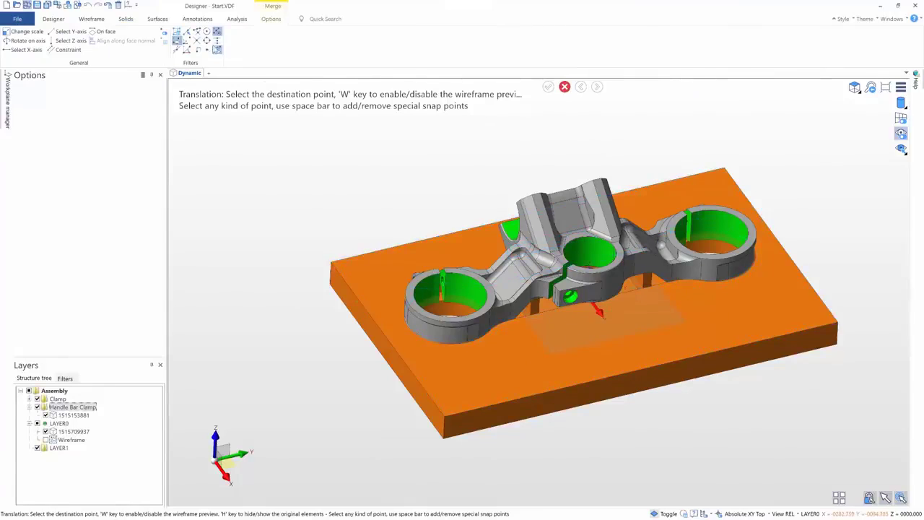
pyautogui.click(592, 318)
pyautogui.moveTo(704, 358); pyautogui.dragTo(839, 374, button='middle')
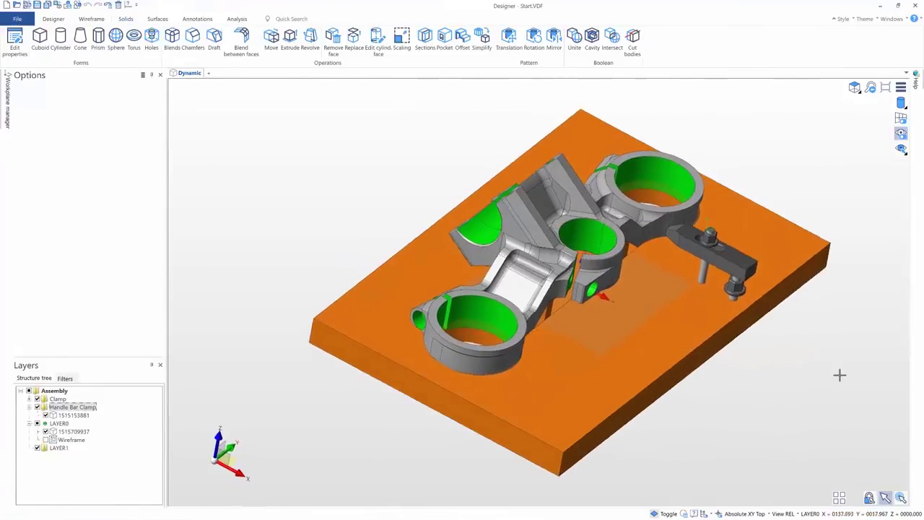
# Translate the clamp incrementally in the top view by about -17 in X and about 5 in Y, bringing its tip onto the part
pyautogui.moveTo(659, 212); pyautogui.dragTo(792, 334)
pyautogui.click(830, 306)
pyautogui.click(854, 103)
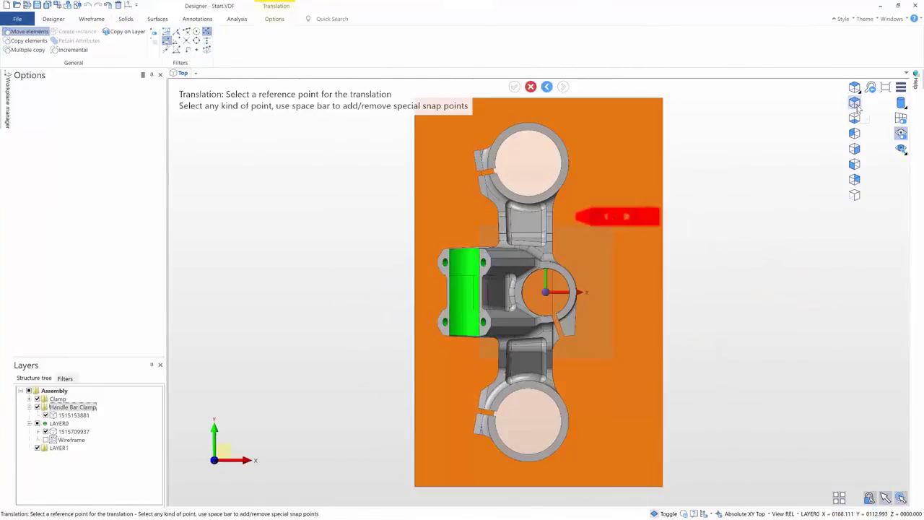
pyautogui.scroll(2, 719, 115)
pyautogui.click(30, 32)
pyautogui.scroll(2, 679, 175)
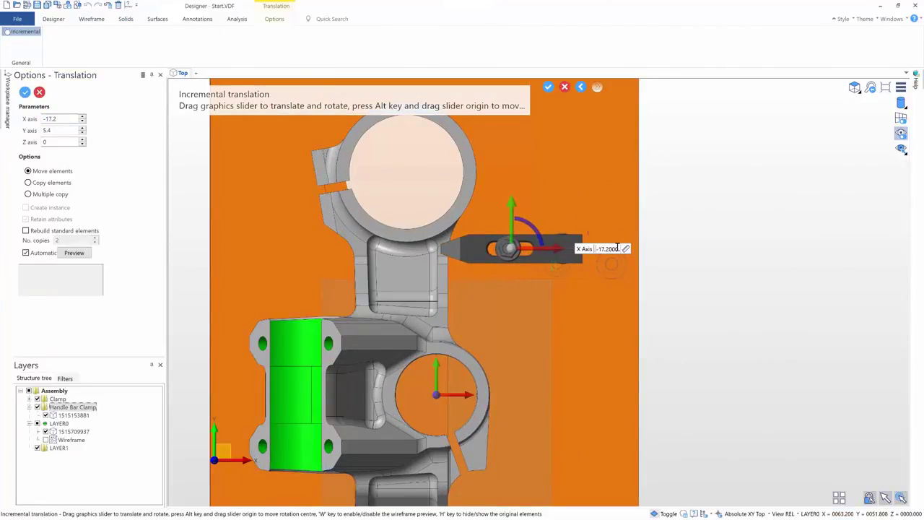
pyautogui.press('Return')
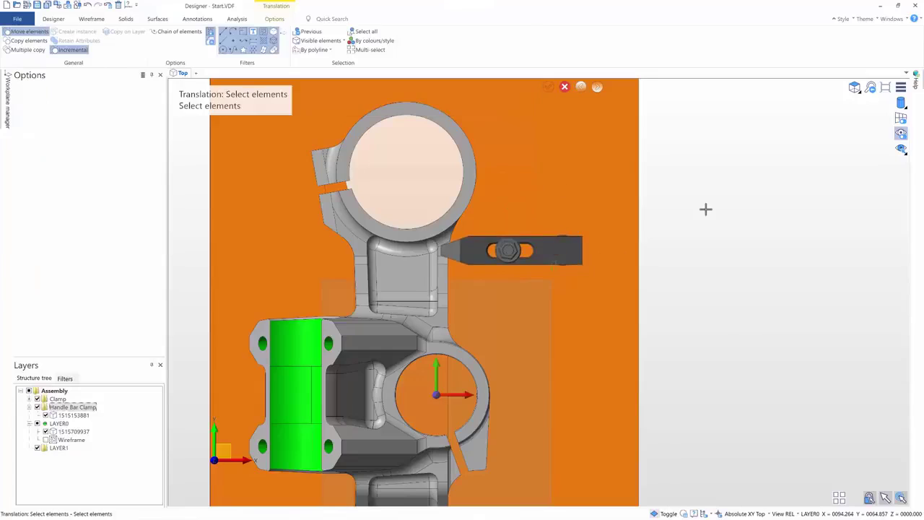
pyautogui.moveTo(566, 245); pyautogui.dragTo(508, 200, button='middle')
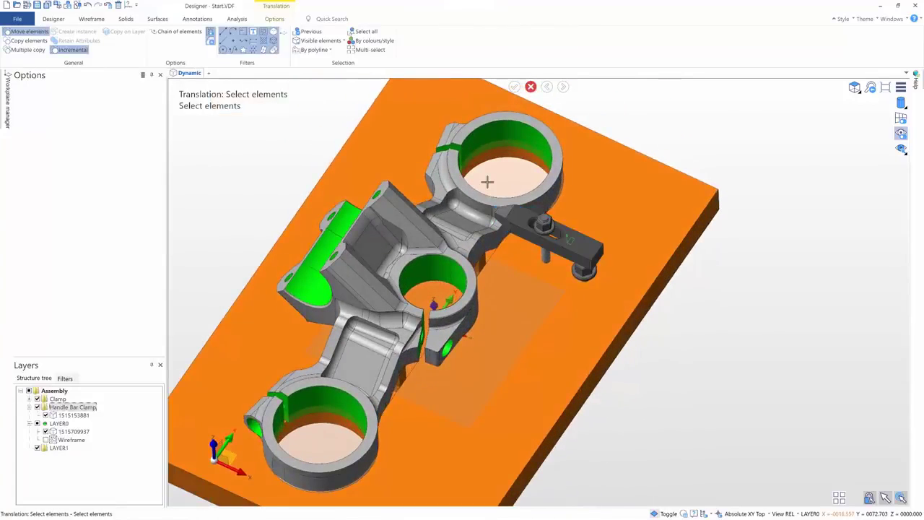